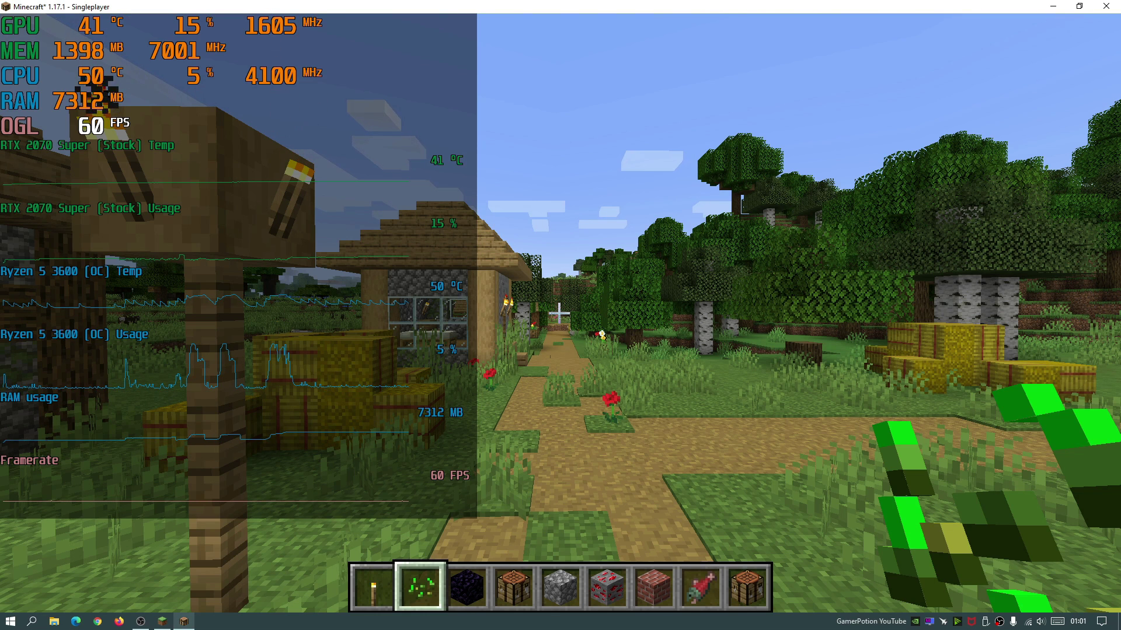
# Pause the game, hide the performance overlay and examine the Sodium mod's details in the installed mods list
pyautogui.press('Escape')
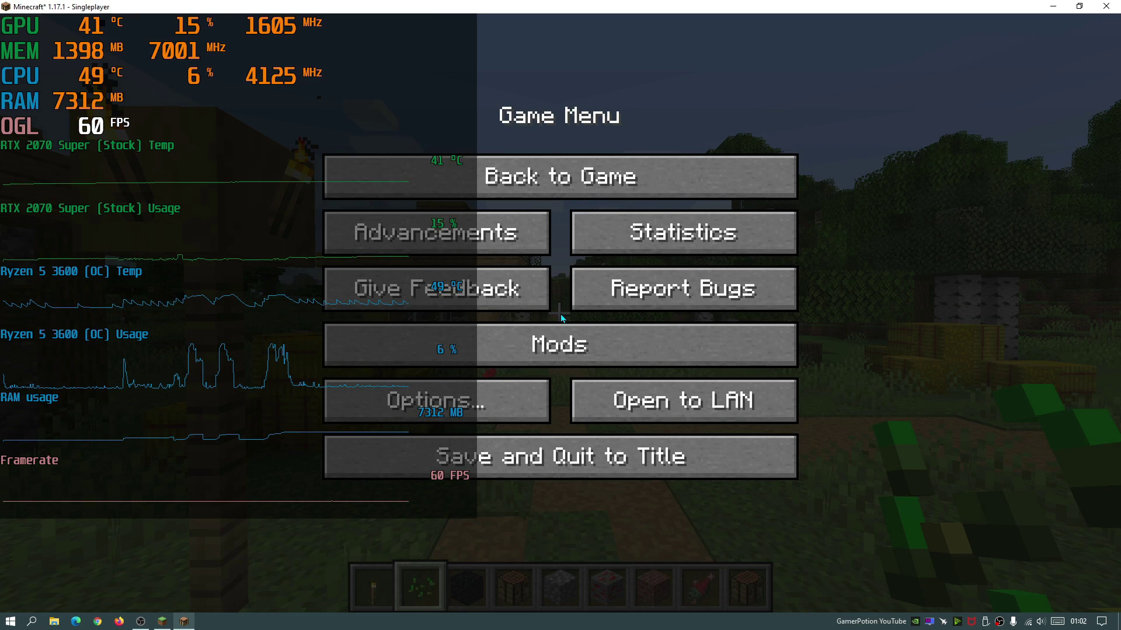
pyautogui.press('F12')
pyautogui.click(566, 339)
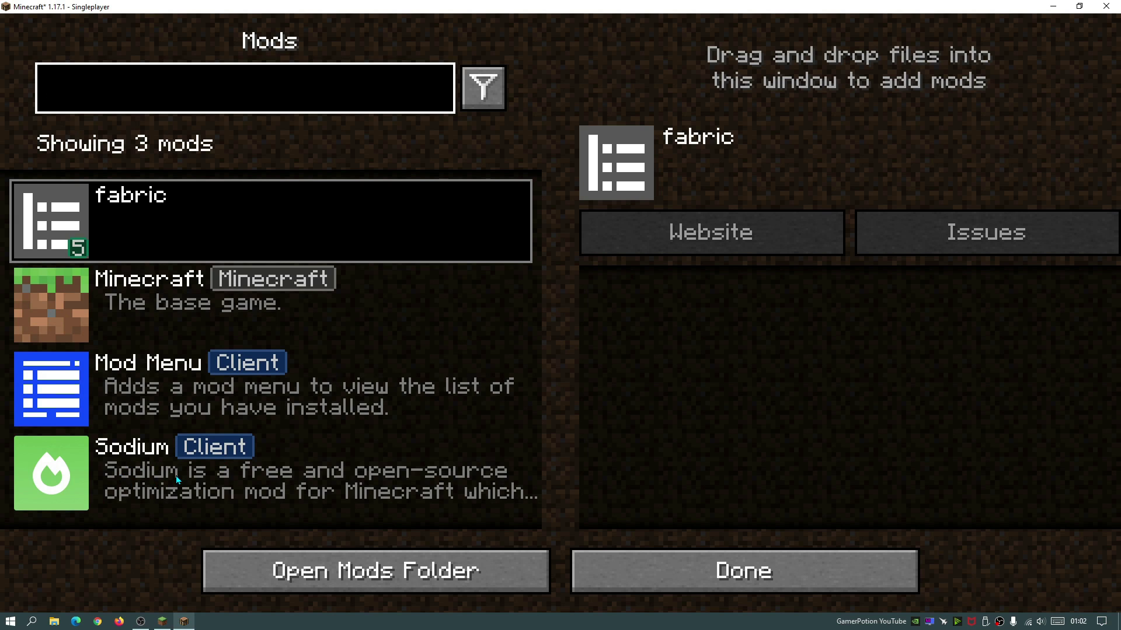
pyautogui.click(150, 477)
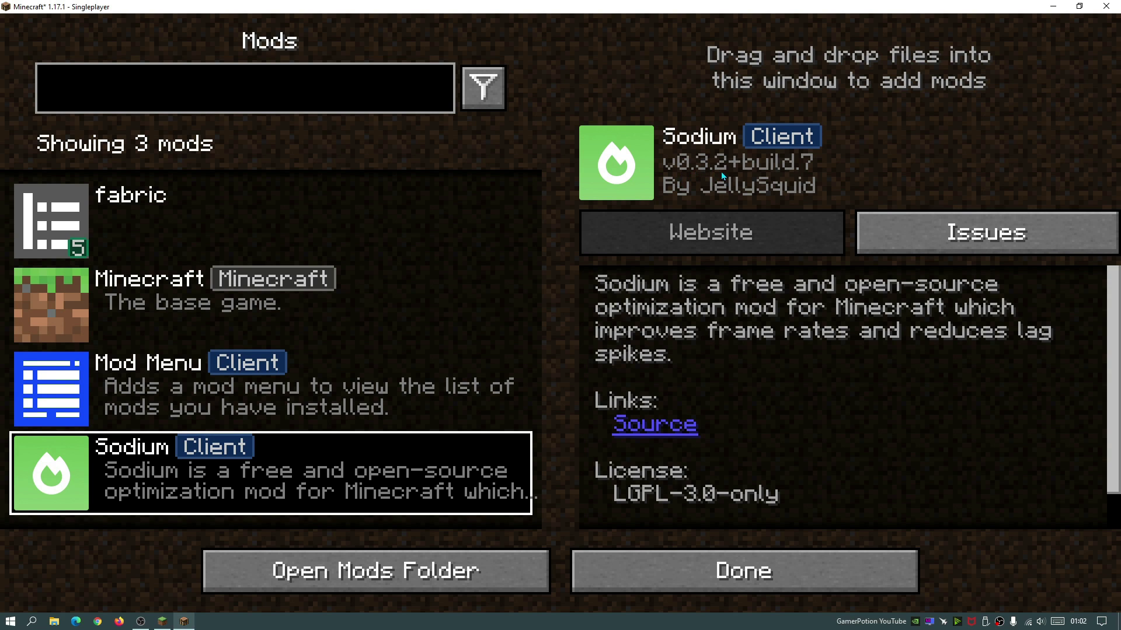
pyautogui.hotkey('alt', 'Tab')
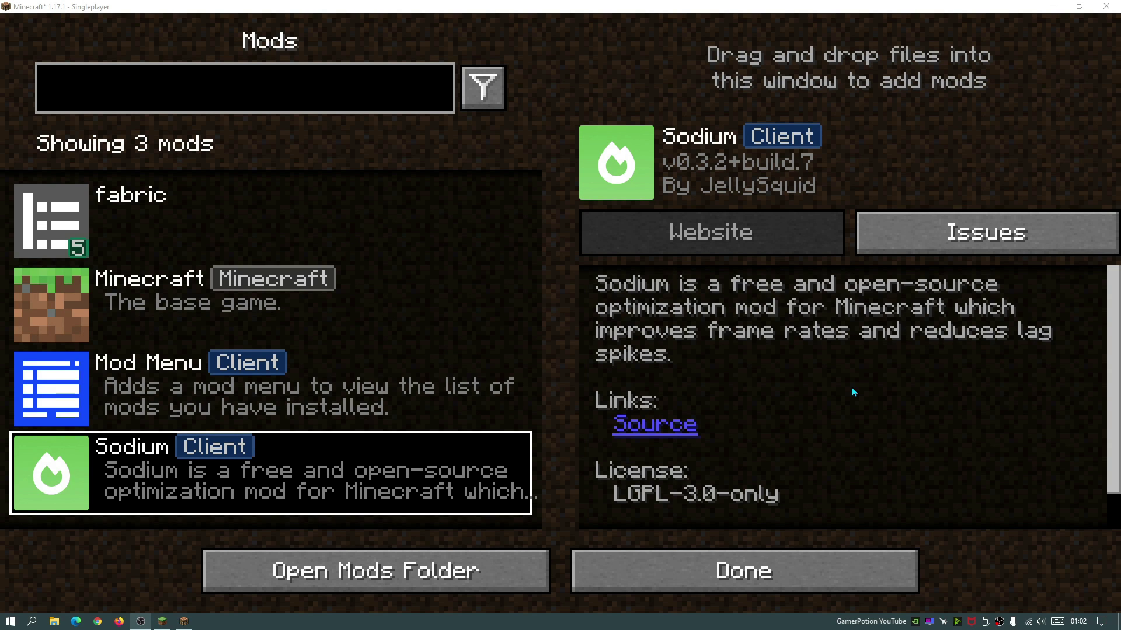
pyautogui.click(820, 561)
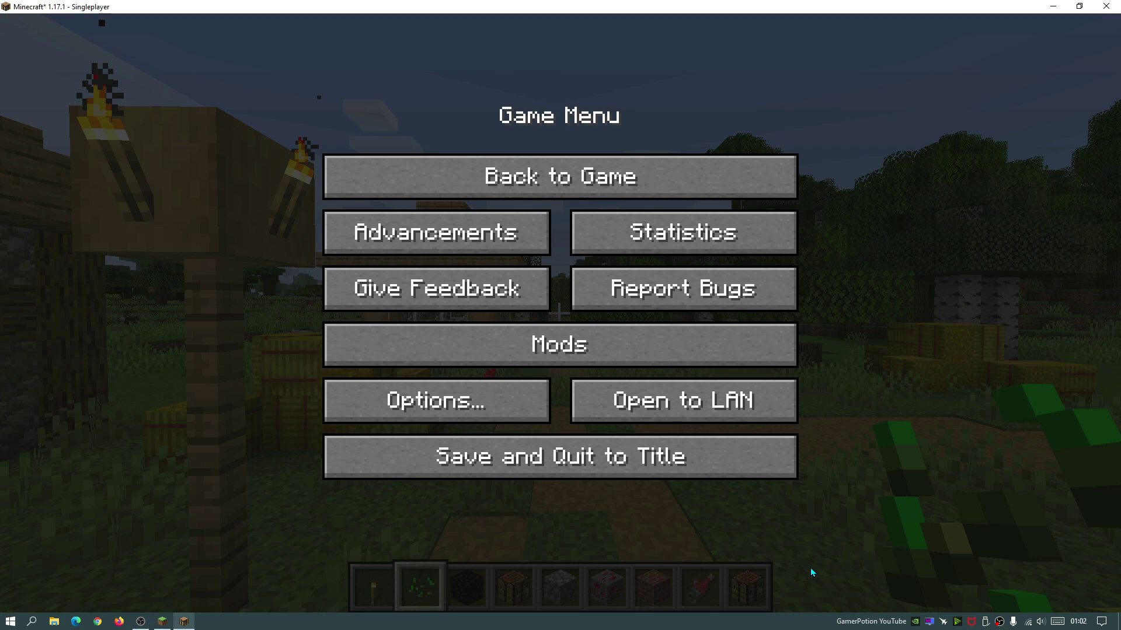
# Examine the General, Quality and Advanced pages of the video settings
pyautogui.click(455, 407)
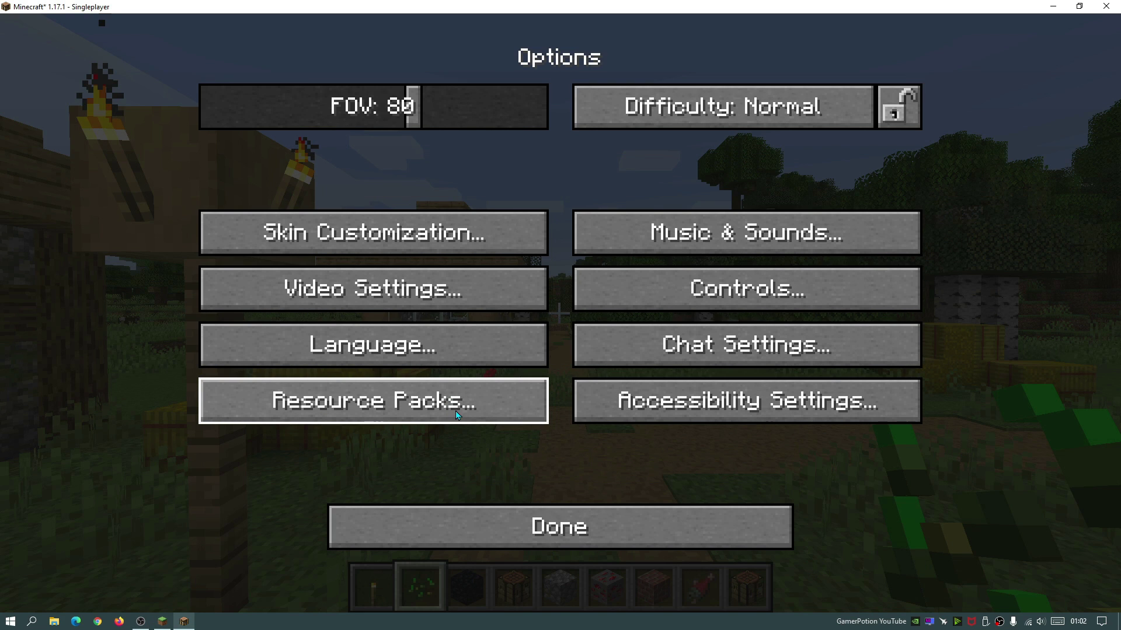
pyautogui.click(403, 300)
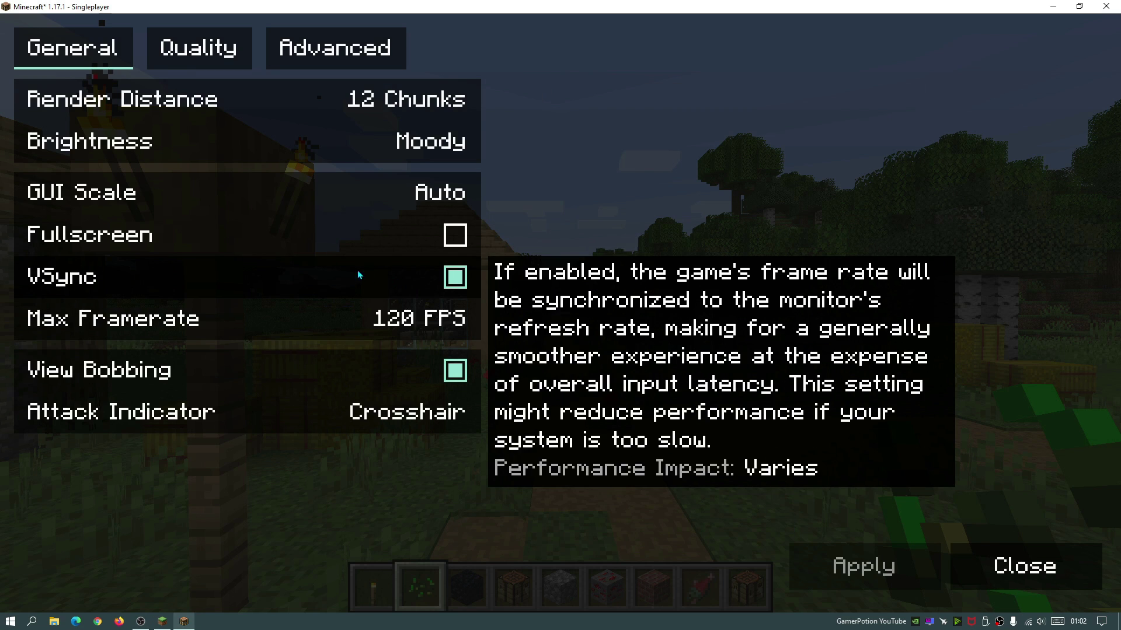
pyautogui.click(204, 56)
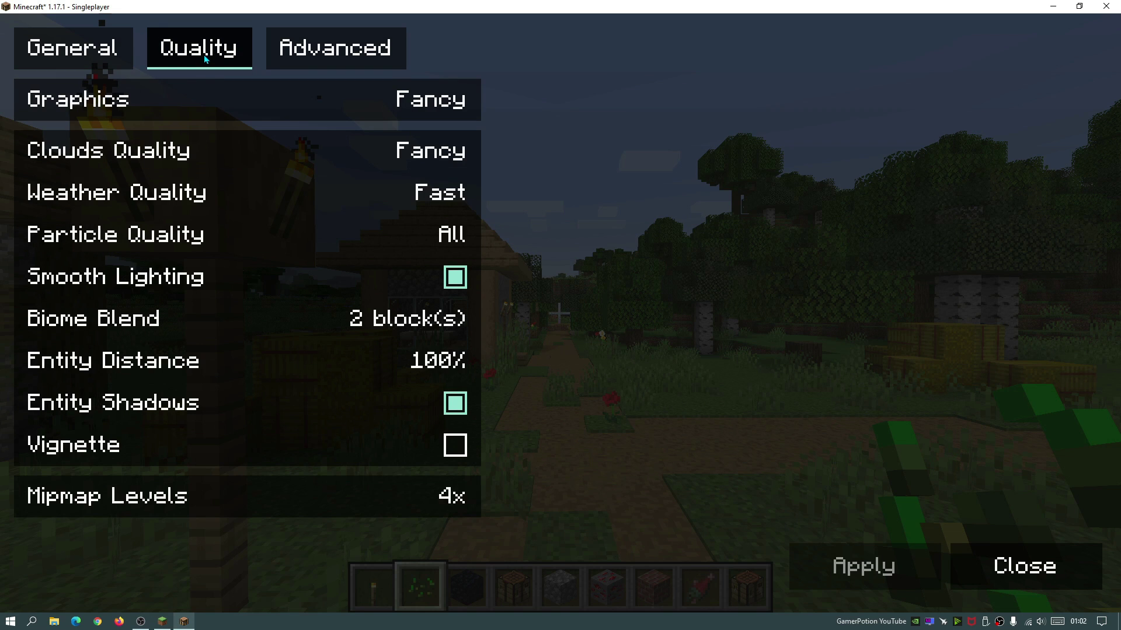
pyautogui.click(337, 53)
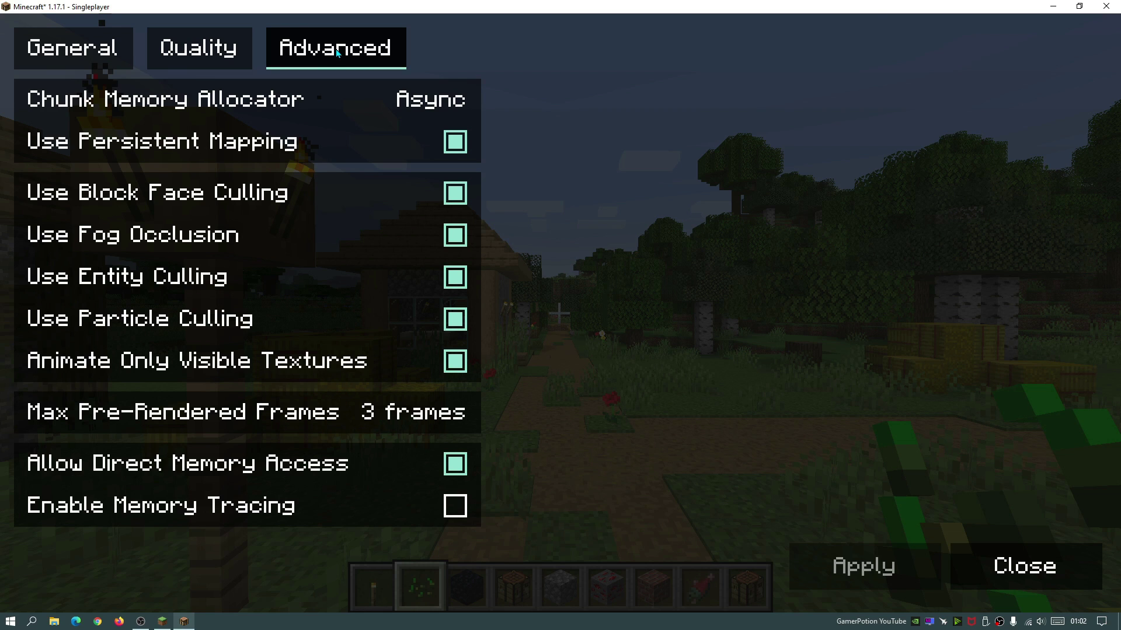
pyautogui.click(240, 55)
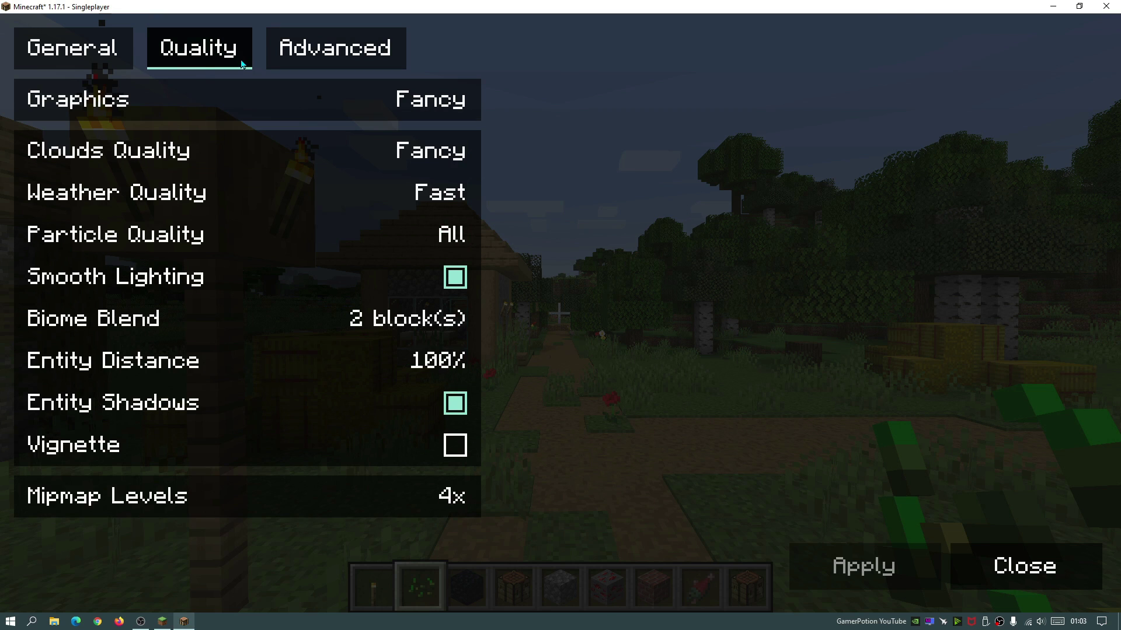
pyautogui.click(101, 47)
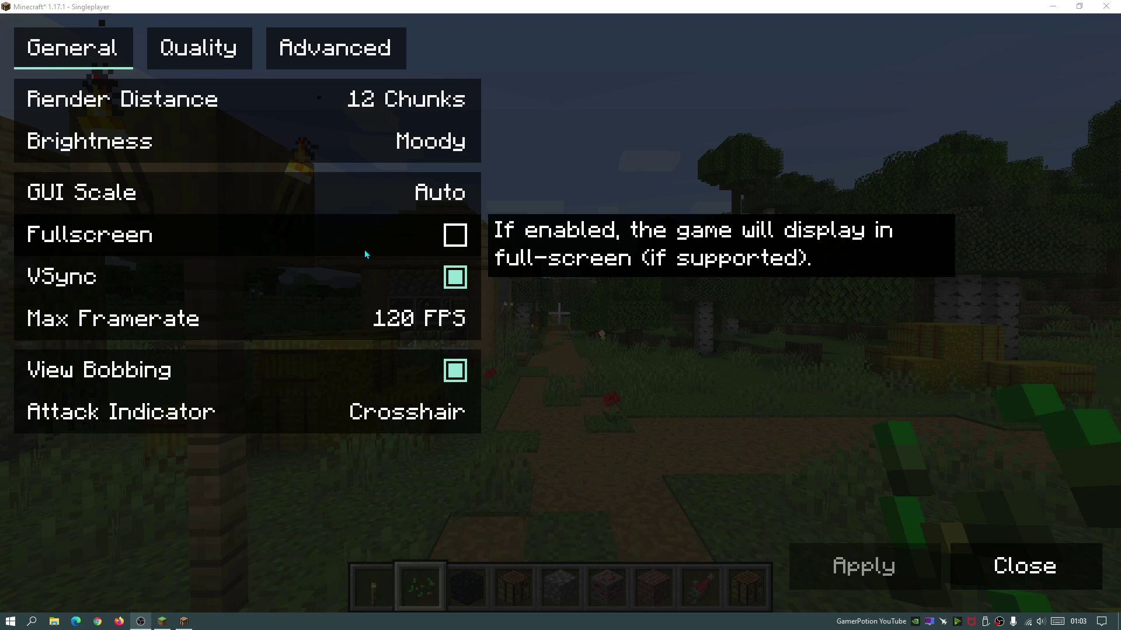
# Disable VSync, set Max Framerate to Unlimited, and resume the game with the performance overlay shown
pyautogui.click(452, 285)
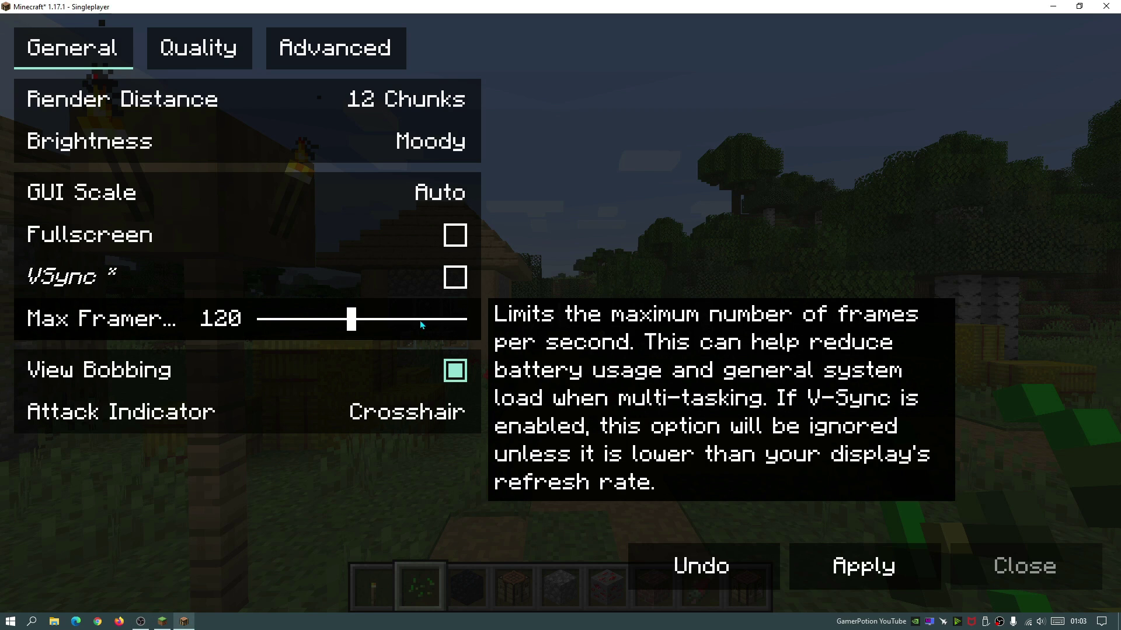
pyautogui.moveTo(382, 319); pyautogui.dragTo(493, 331)
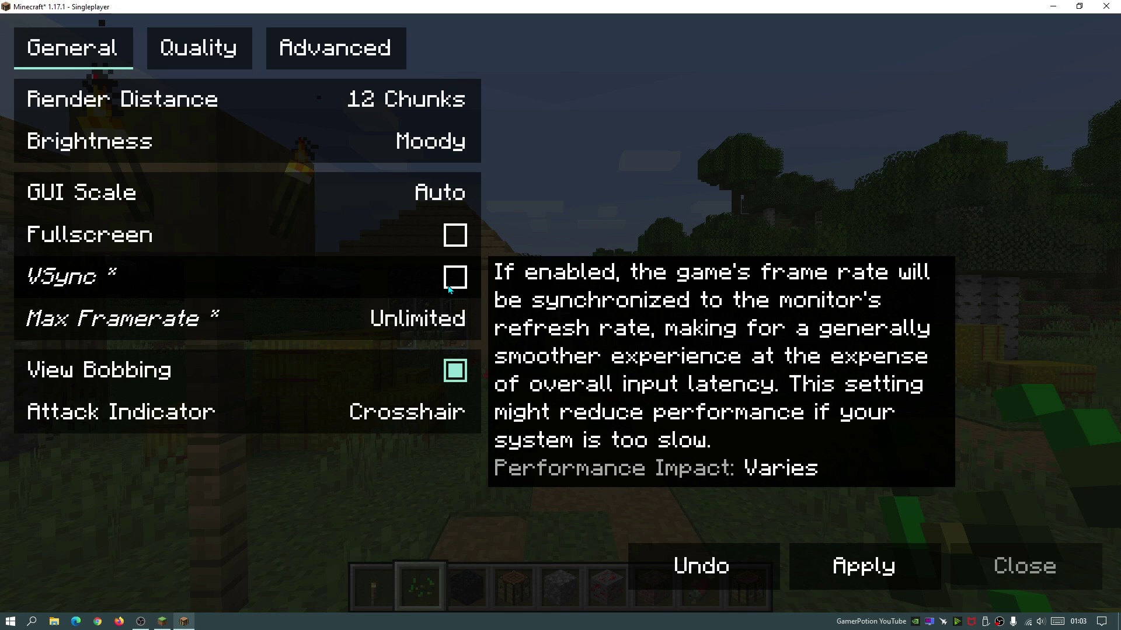
pyautogui.click(913, 557)
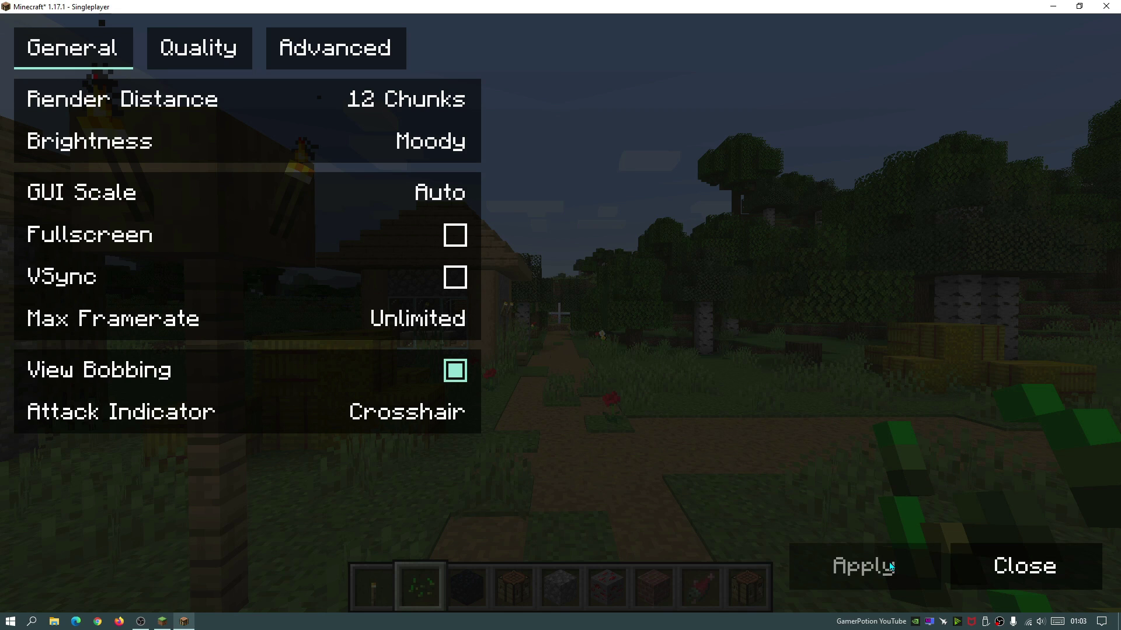
pyautogui.click(1018, 577)
pyautogui.press('Escape')
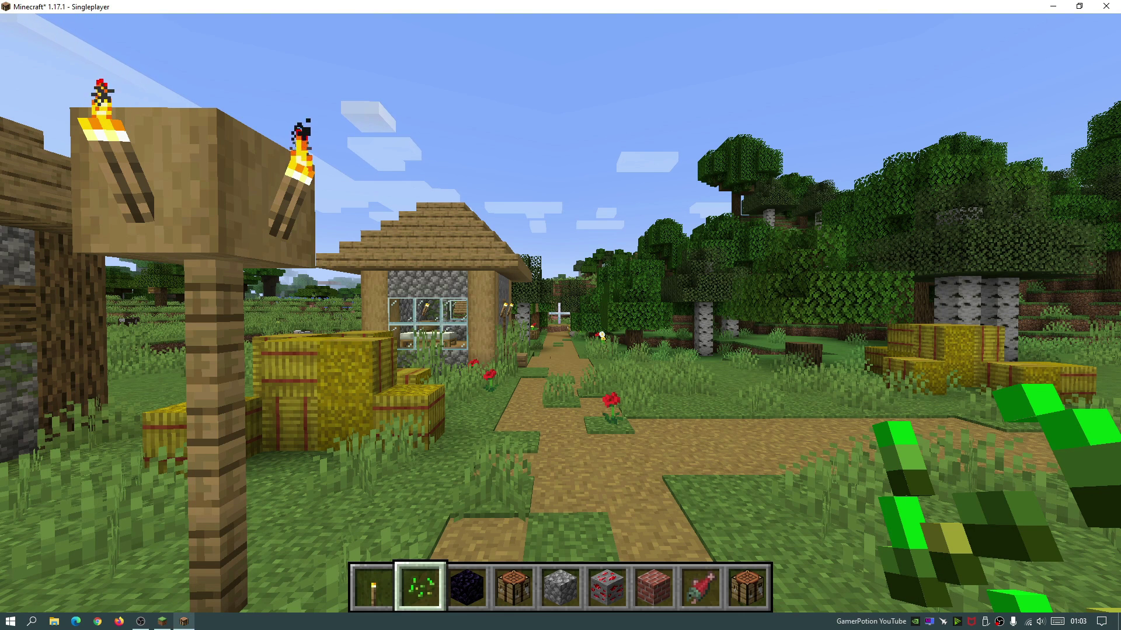
pyautogui.hotkey('ctrl', 'shift', 'o')
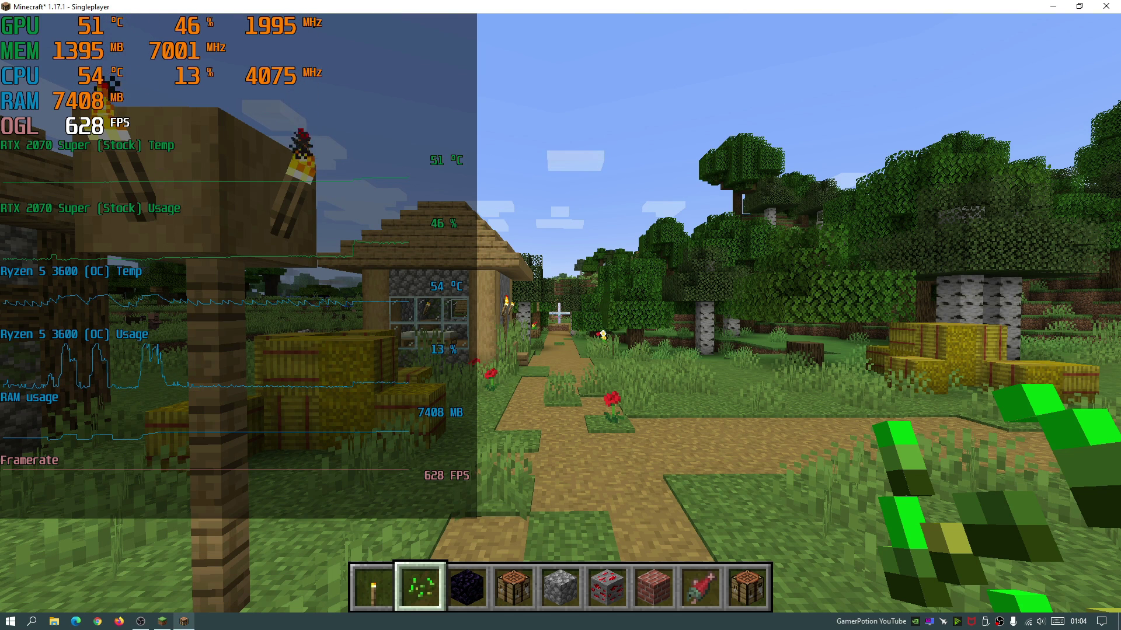
# Save and quit the world, exit to the Minecraft Launcher and show its list of installations
pyautogui.press('Escape')
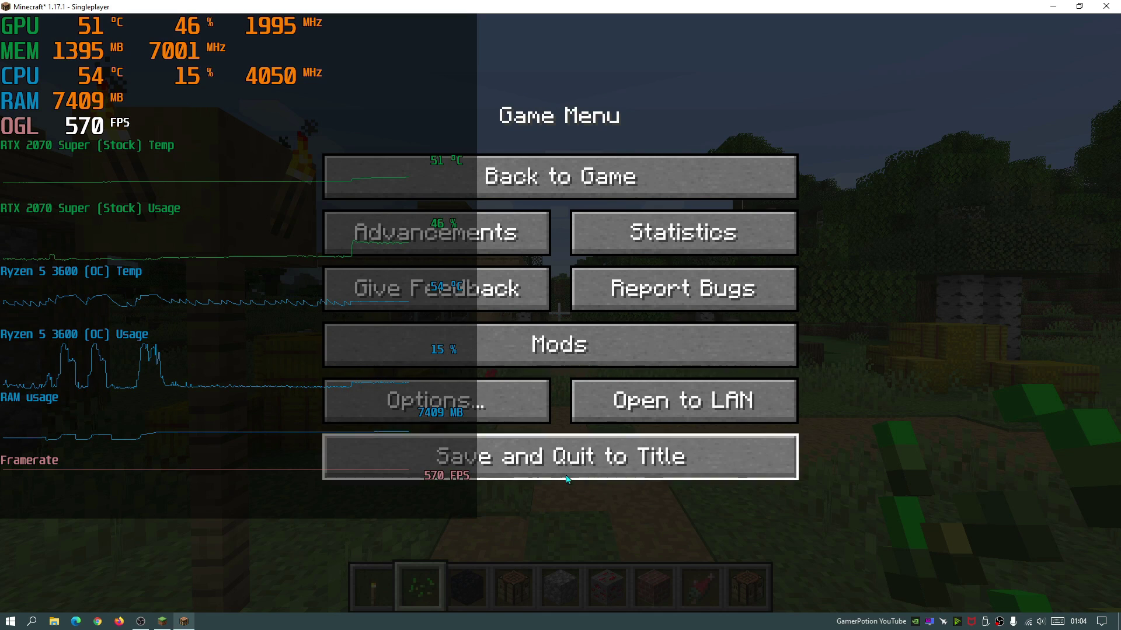
pyautogui.click(564, 461)
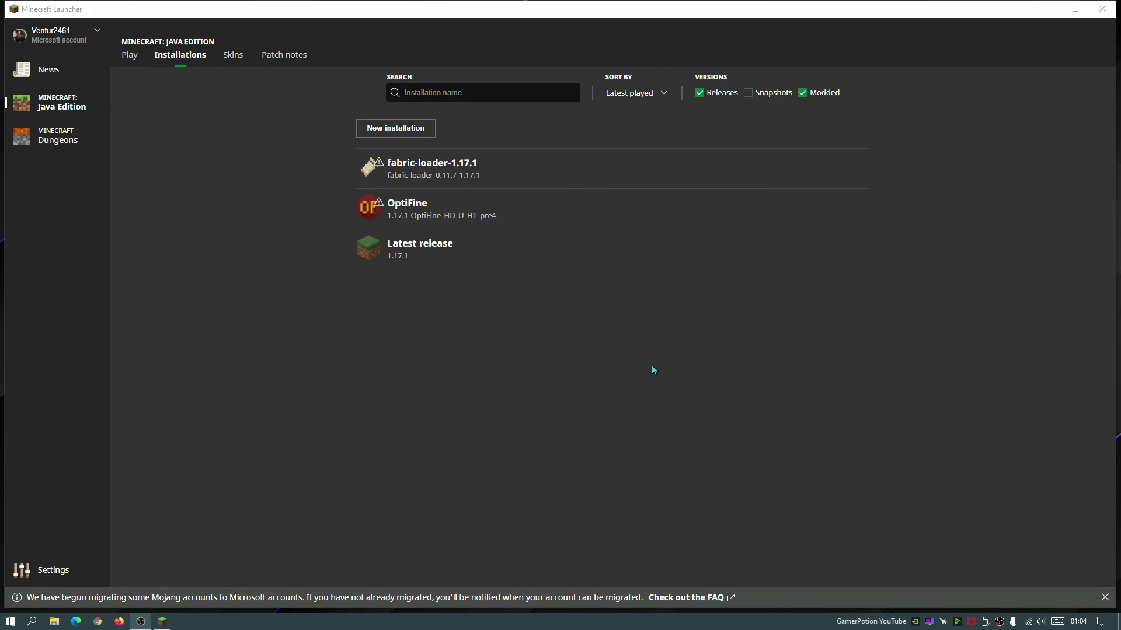
pyautogui.click(128, 56)
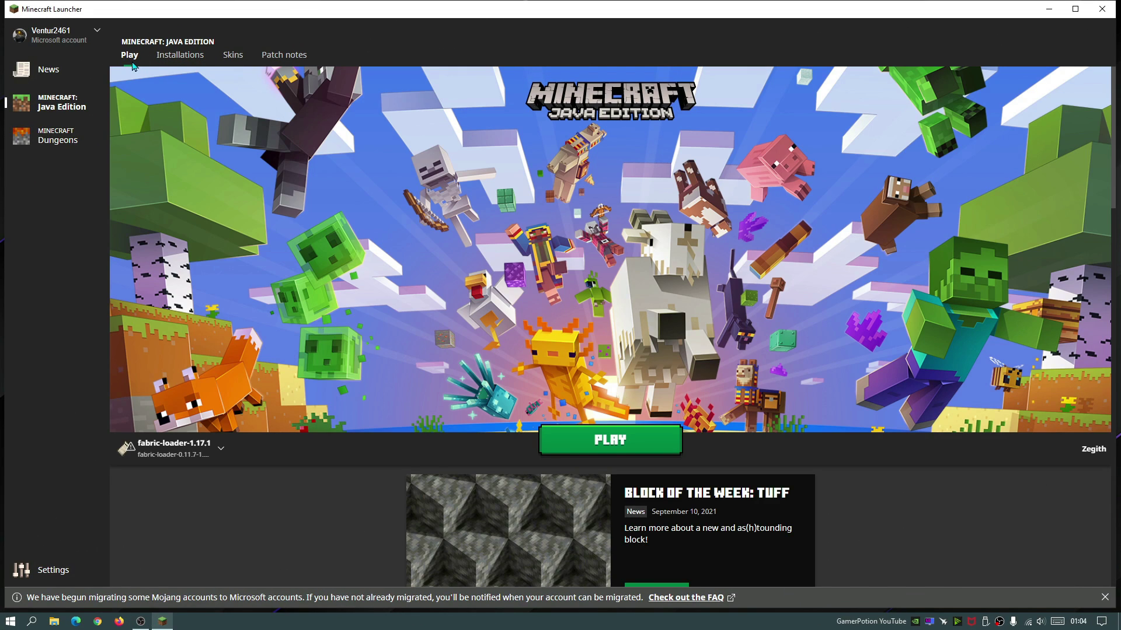
pyautogui.click(180, 57)
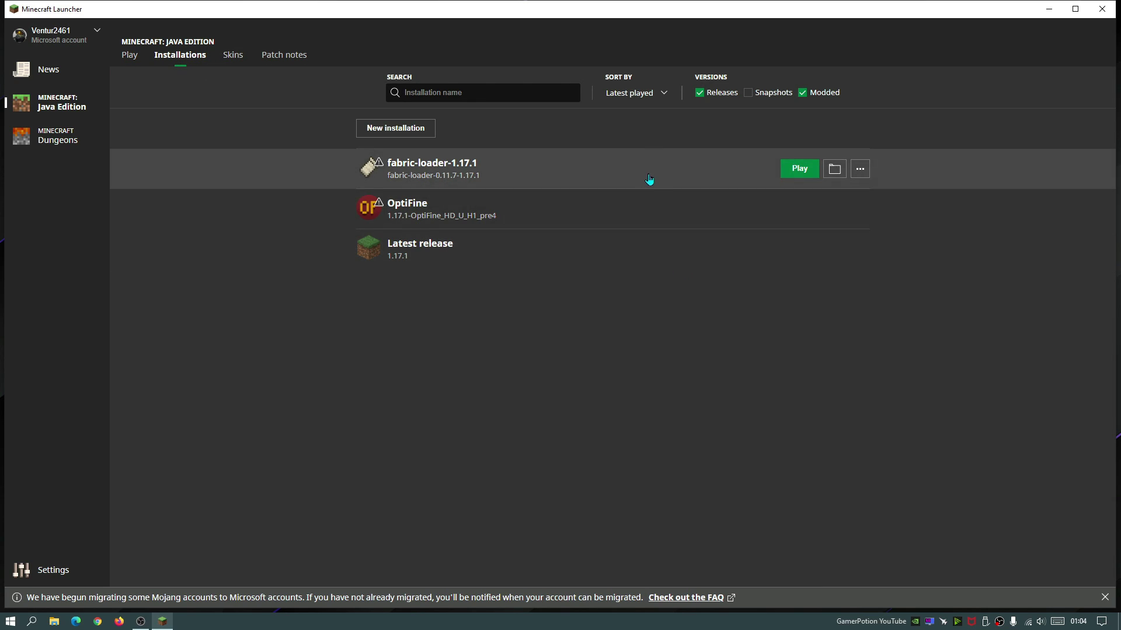
# Open the game folder of the fabric-loader-1.17.1 installation and delete options.txt
pyautogui.click(834, 169)
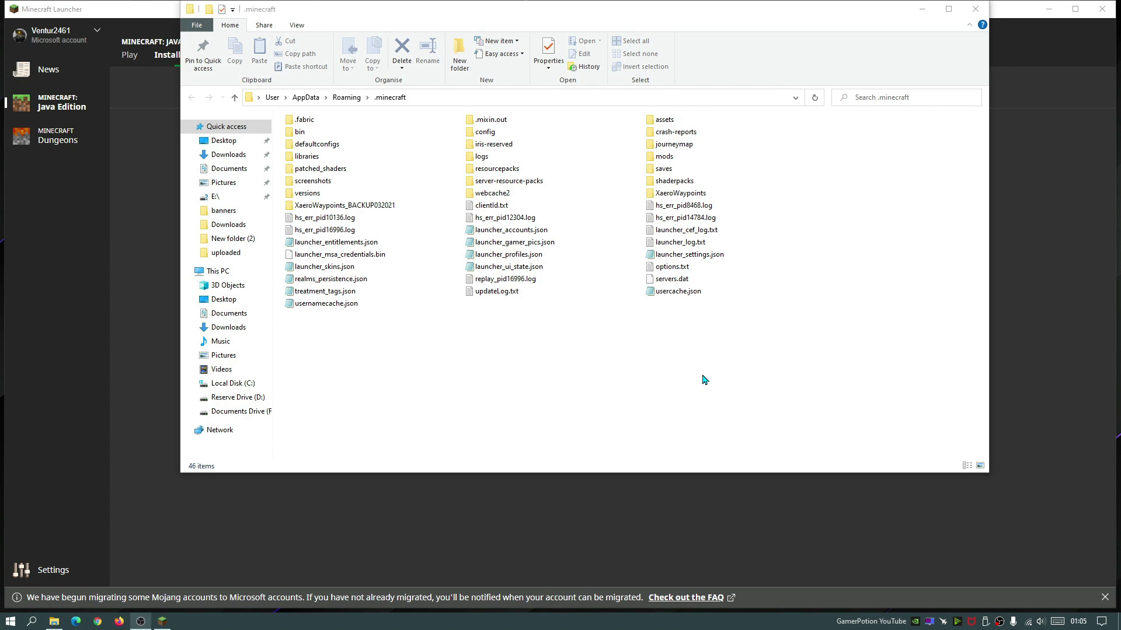
pyautogui.click(680, 272)
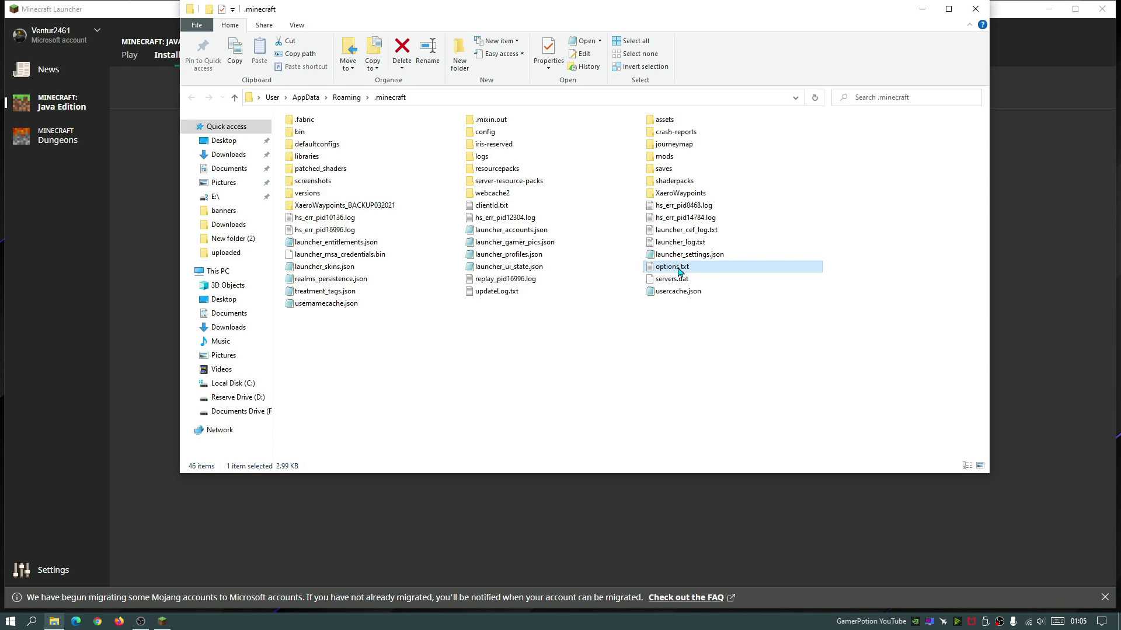
pyautogui.press('Delete')
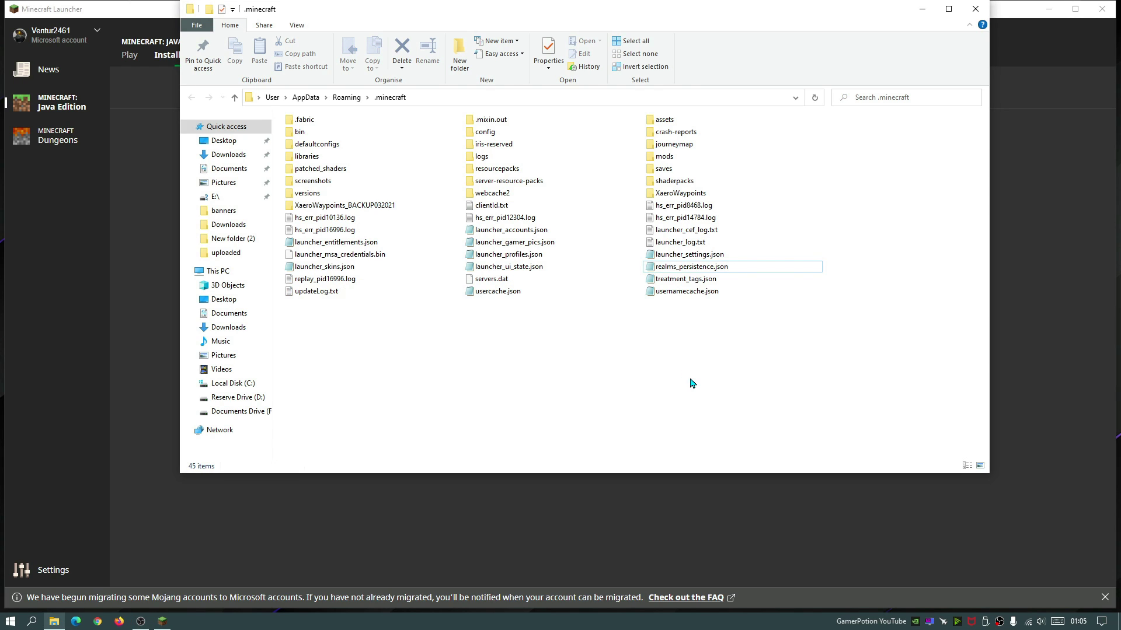
# Delete sodium-mixins.properties and sodium-options.json from the config folder and close the file window
pyautogui.doubleClick(491, 136)
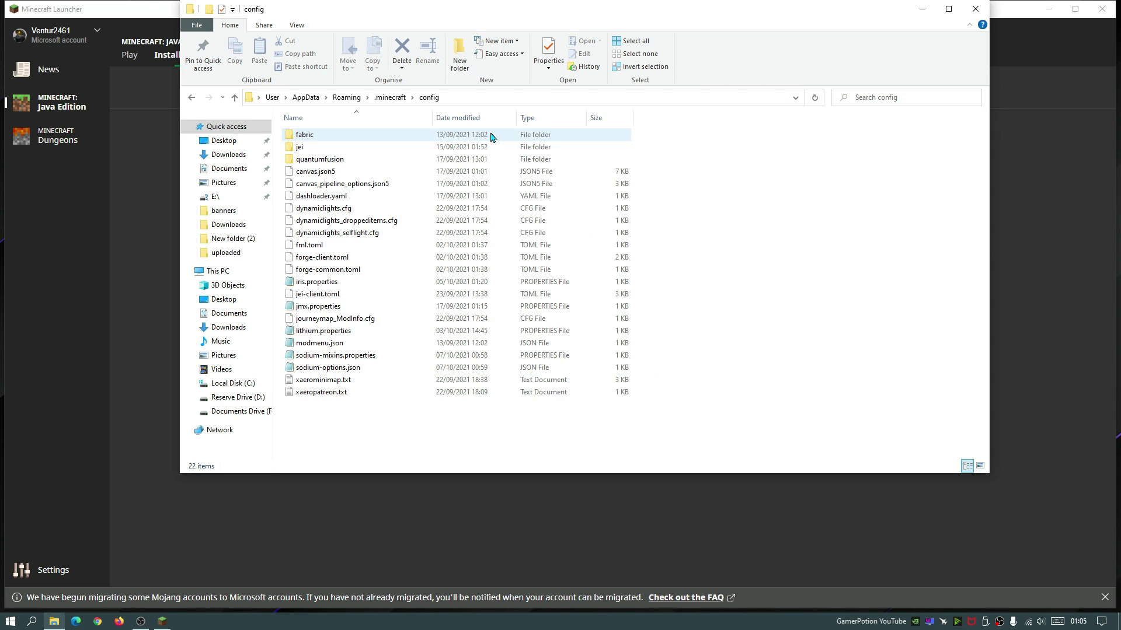
pyautogui.click(311, 356)
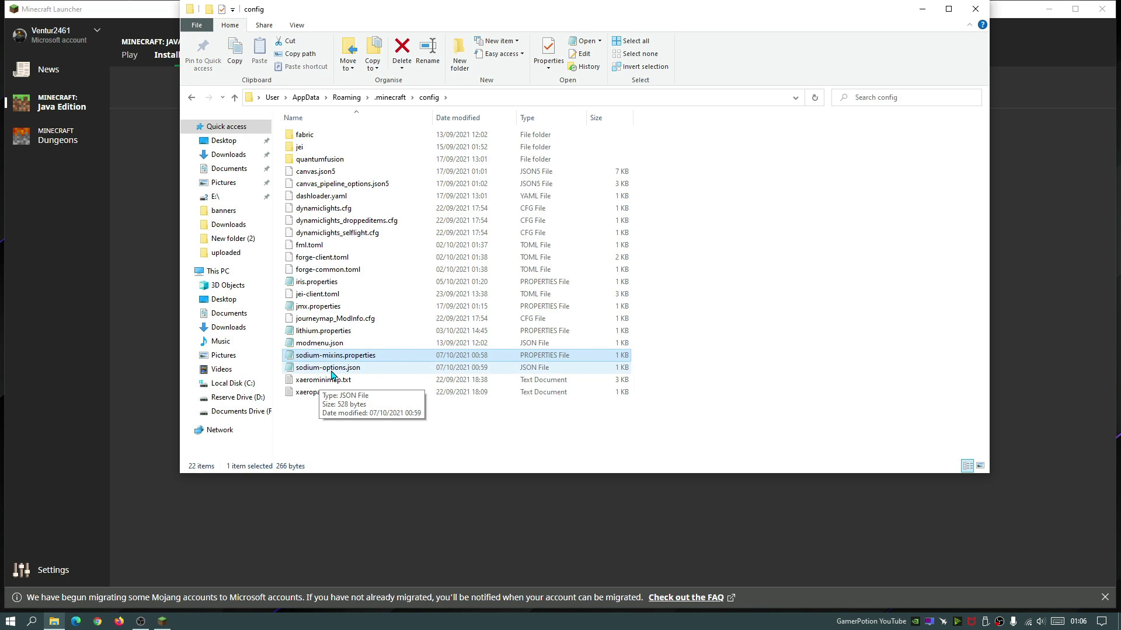
pyautogui.click(333, 370)
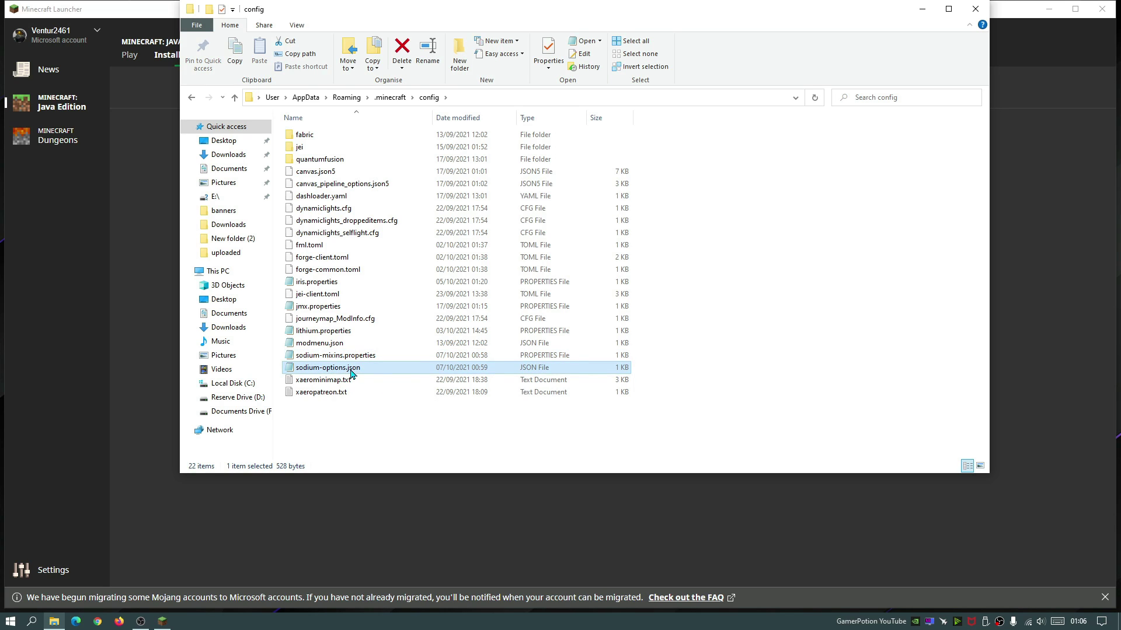
pyautogui.click(346, 357)
pyautogui.keyDown('ctrl'); pyautogui.click(346, 369); pyautogui.keyUp('ctrl')
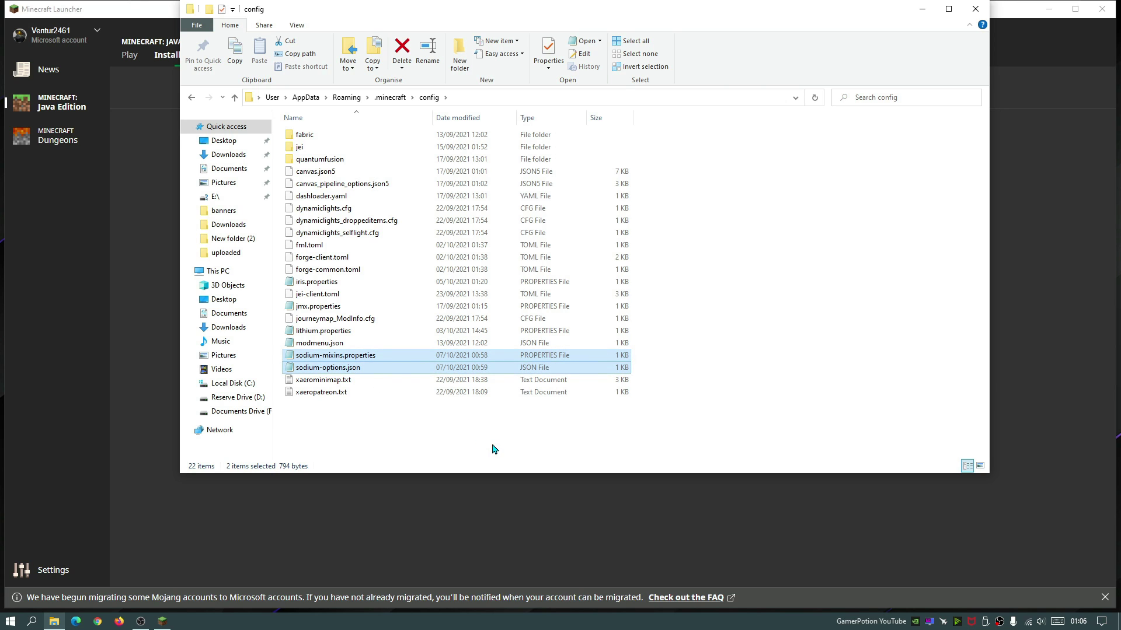
pyautogui.press('Delete')
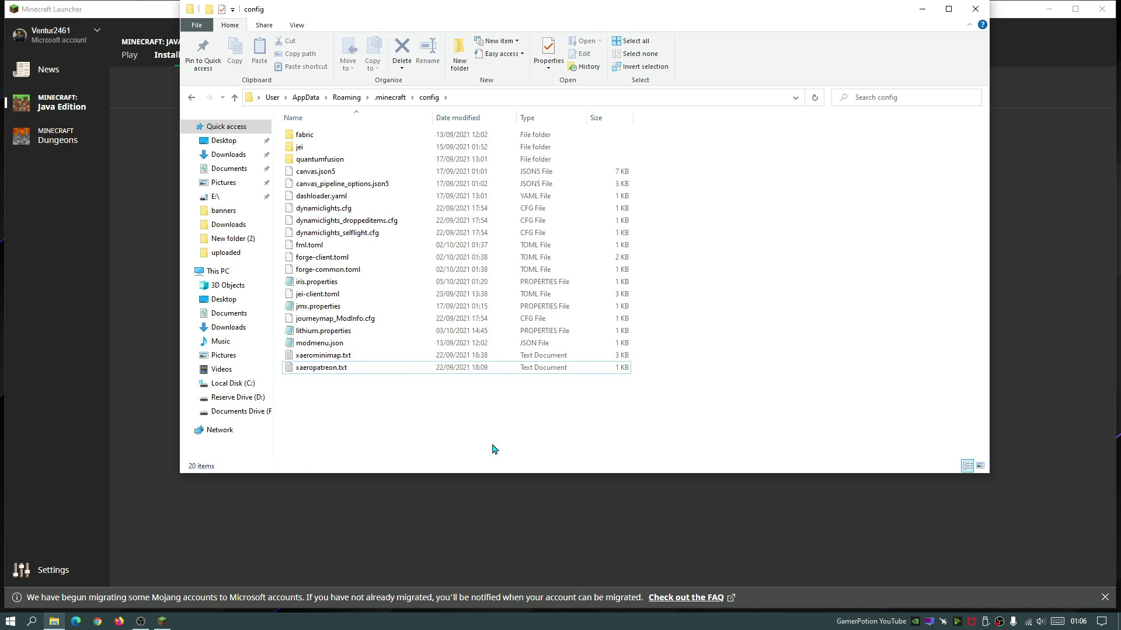
pyautogui.click(975, 10)
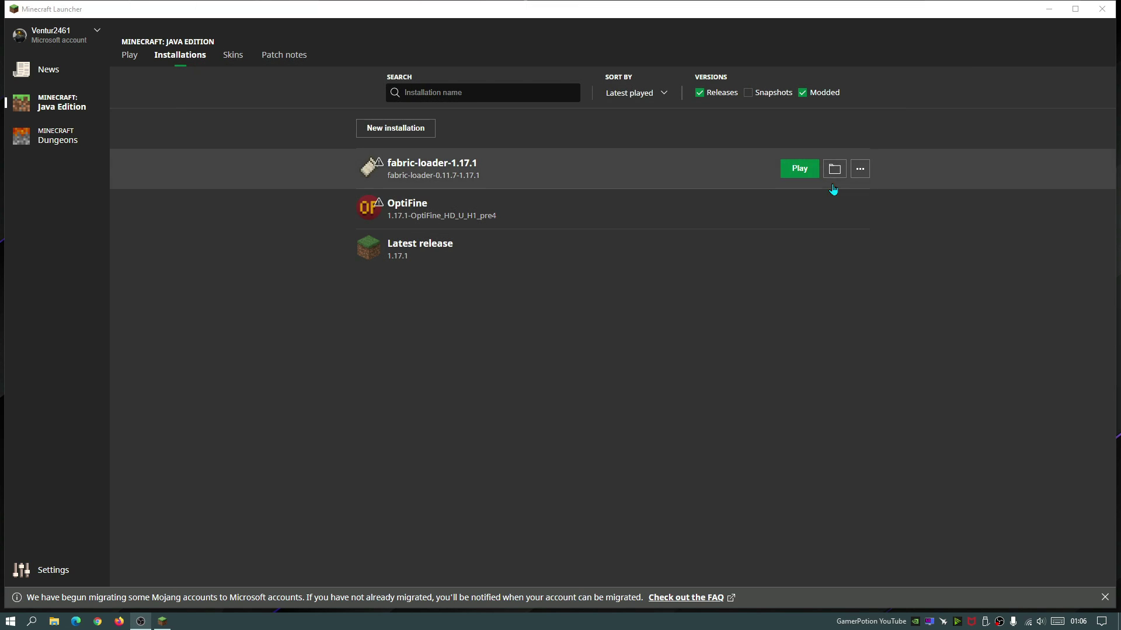
# Launch the fabric-loader-1.17.1 installation and open the game's video settings
pyautogui.click(799, 170)
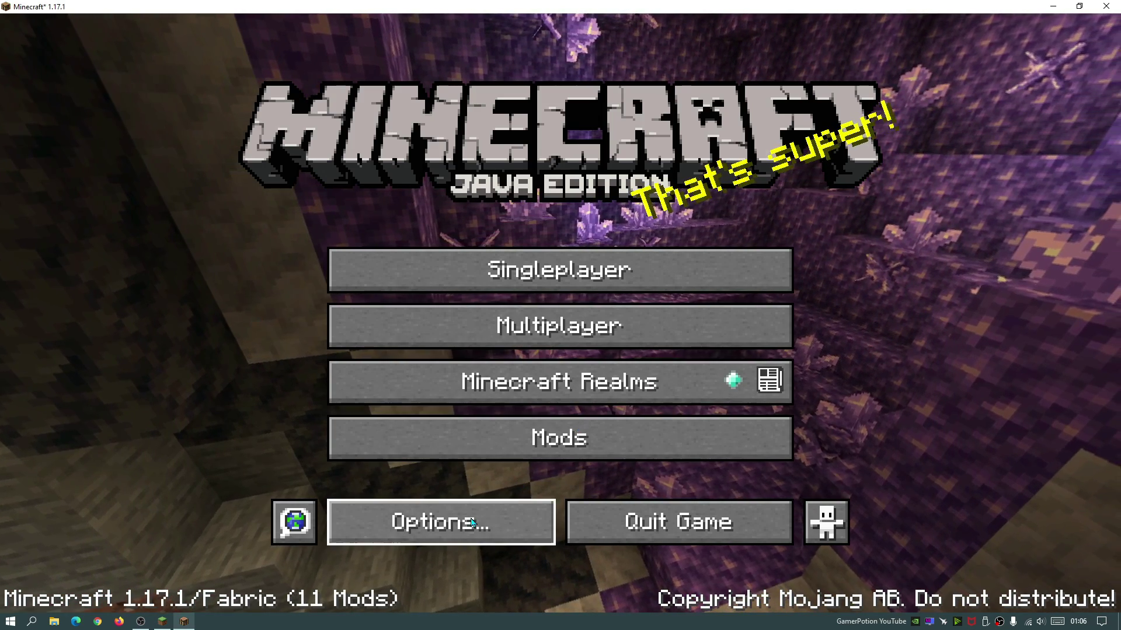
pyautogui.click(473, 519)
pyautogui.click(368, 286)
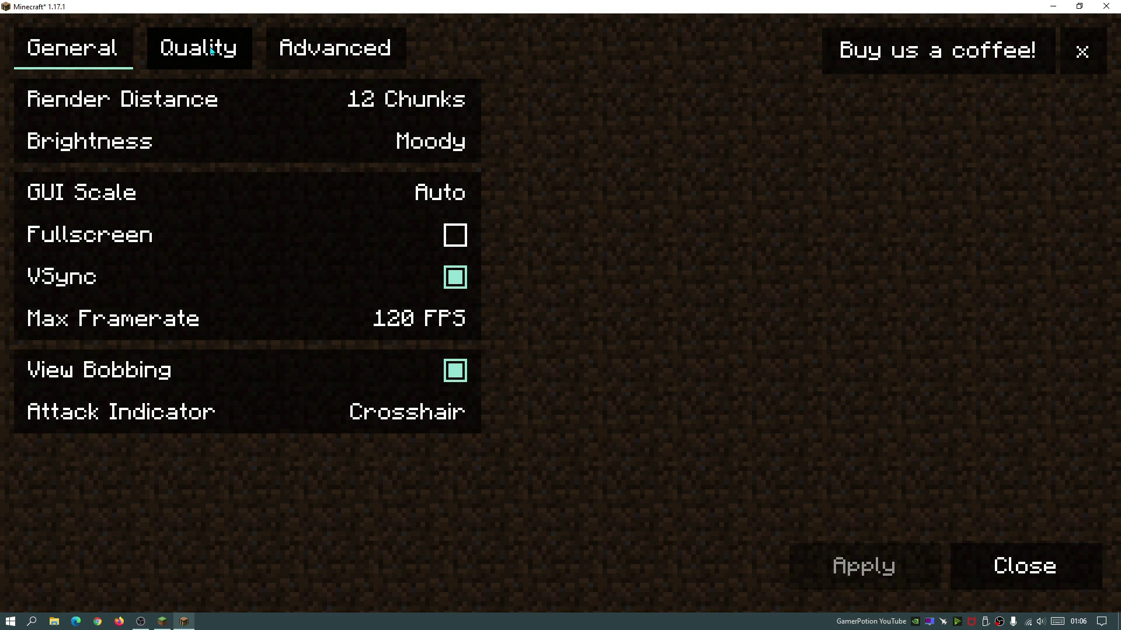
# Check the video settings on the General, Quality and Advanced pages, including VSync and Max Framerate, after the config reset
pyautogui.click(198, 48)
pyautogui.click(362, 59)
pyautogui.click(72, 47)
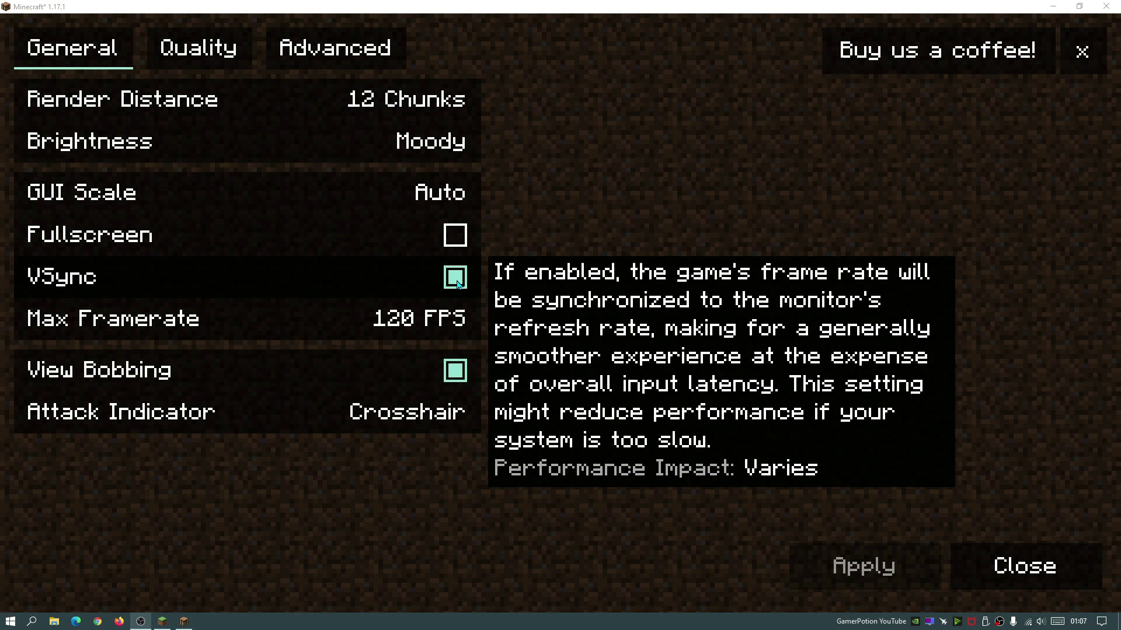
pyautogui.moveTo(299, 325)
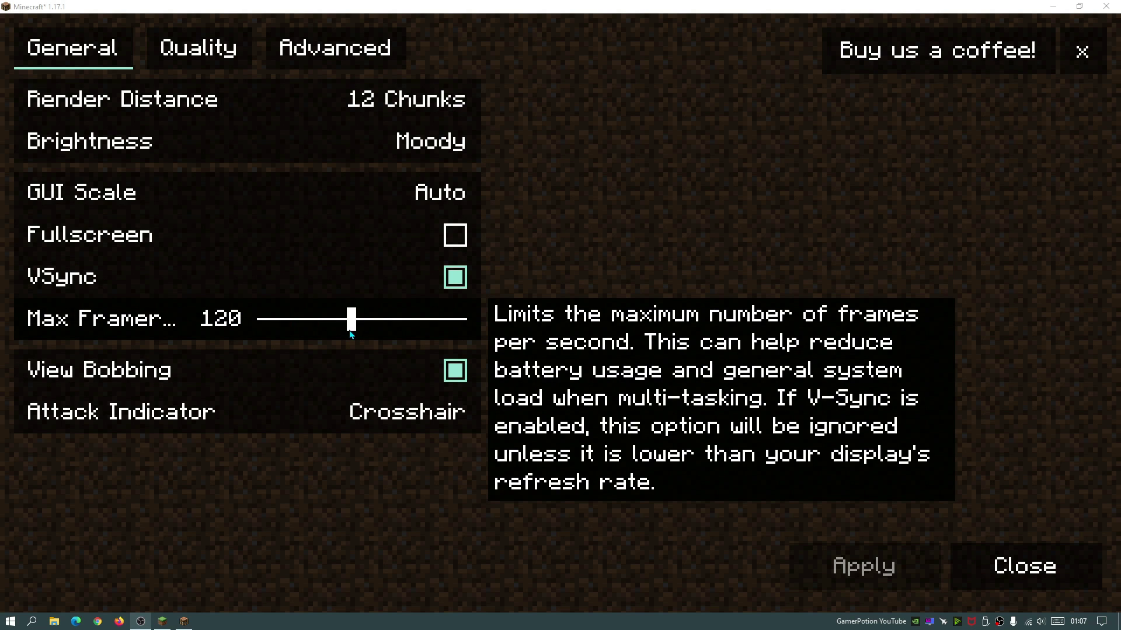
pyautogui.click(199, 49)
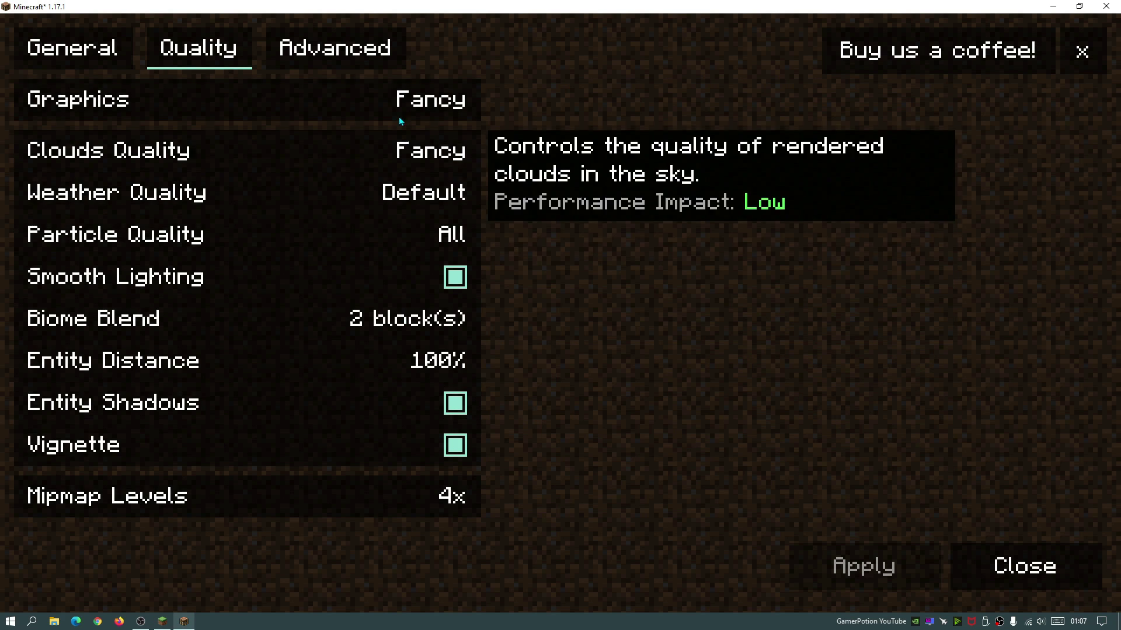
pyautogui.click(352, 69)
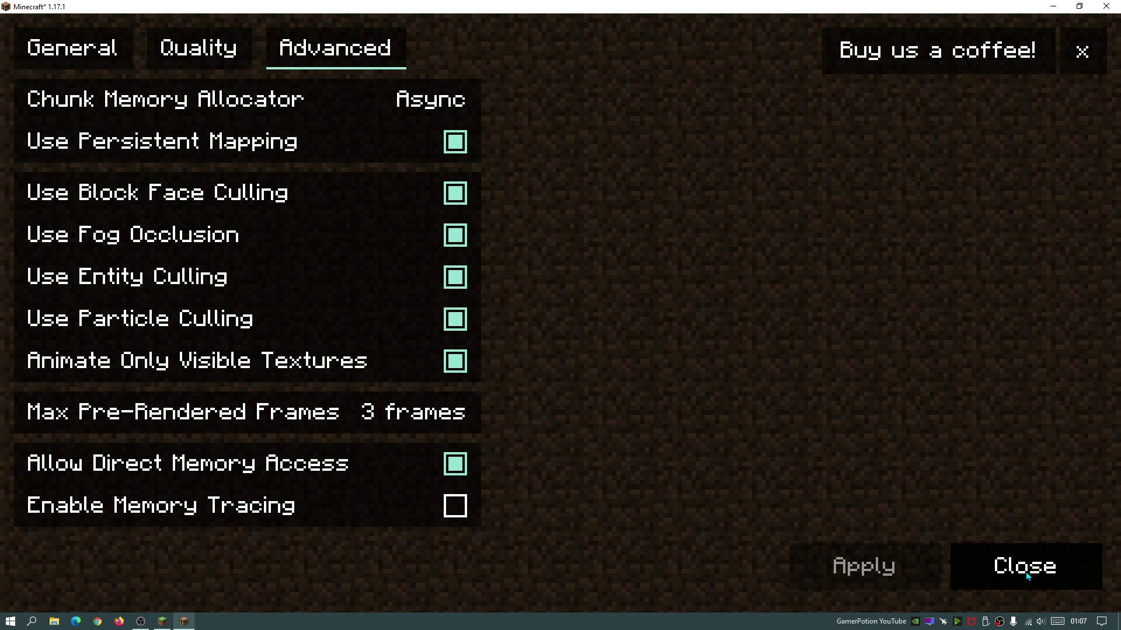
# Leave the video settings and load the Creative Mode singleplayer world New World (6)
pyautogui.click(1025, 572)
pyautogui.click(709, 519)
pyautogui.click(551, 263)
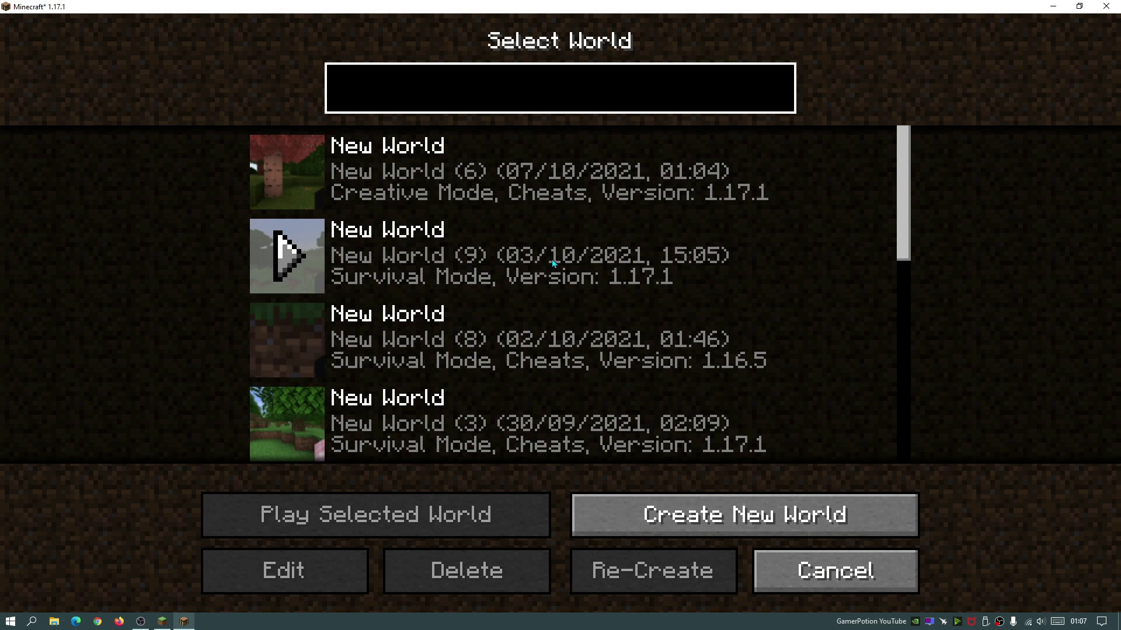
pyautogui.click(298, 169)
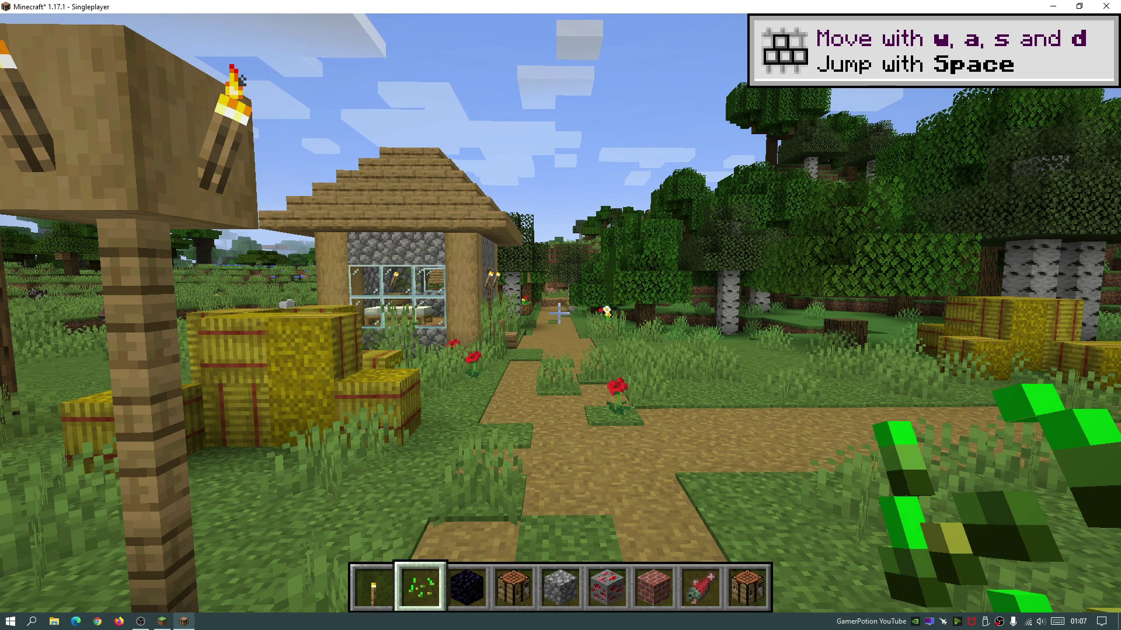
# Open the in-game video settings, turn off VSync, set Max Framerate to Unlimited and apply the changes
pyautogui.press('Escape')
pyautogui.click(502, 400)
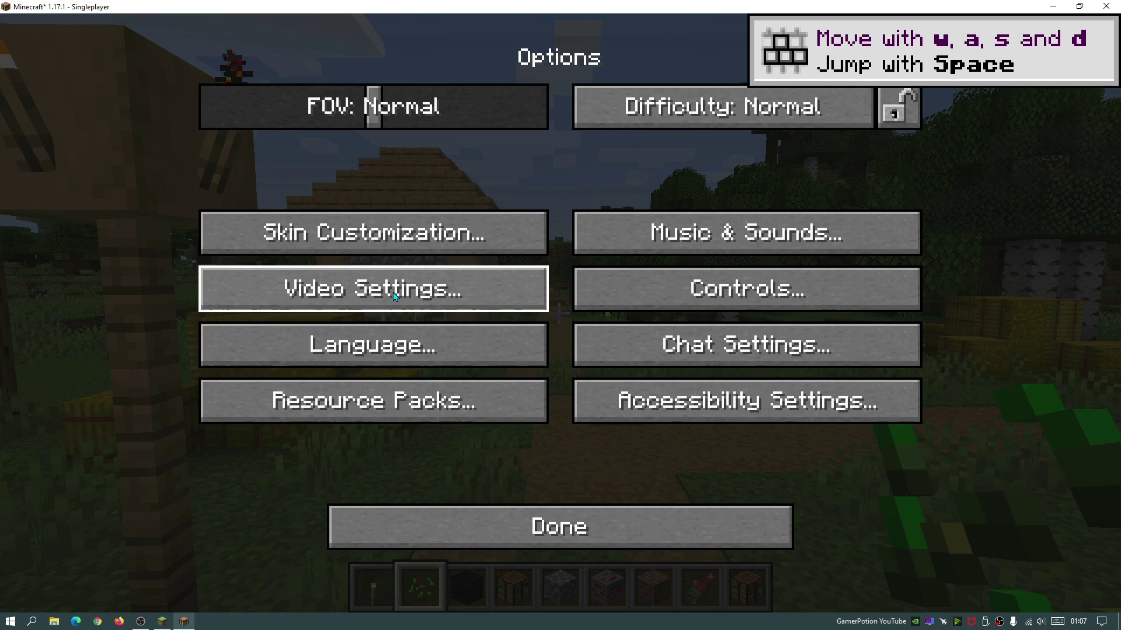
pyautogui.click(394, 296)
pyautogui.click(453, 280)
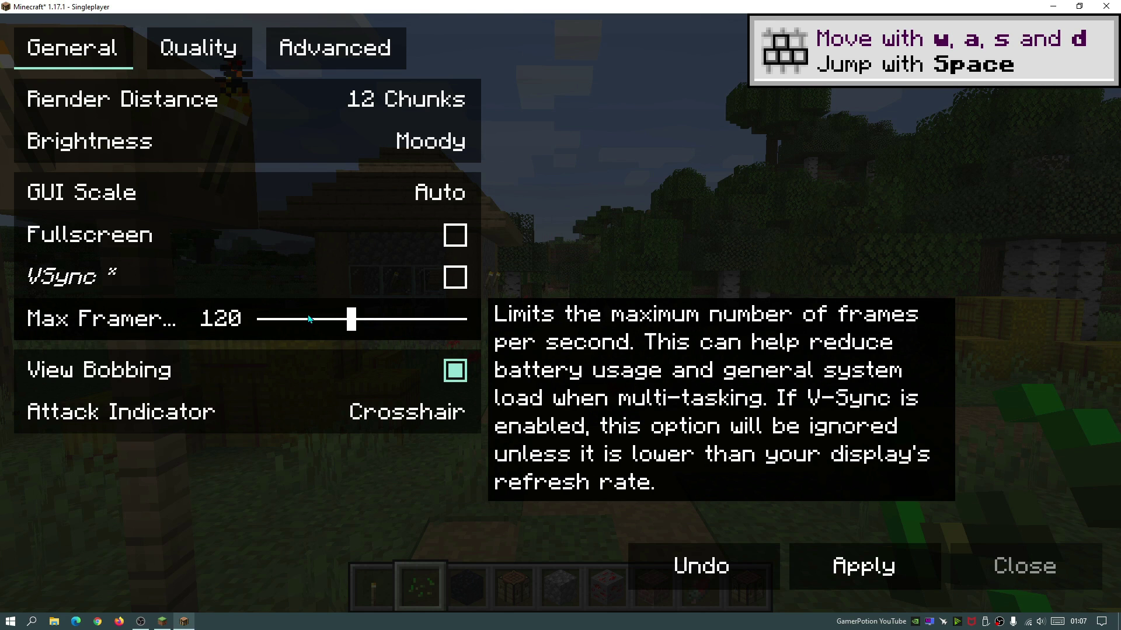
pyautogui.moveTo(360, 321); pyautogui.dragTo(484, 322)
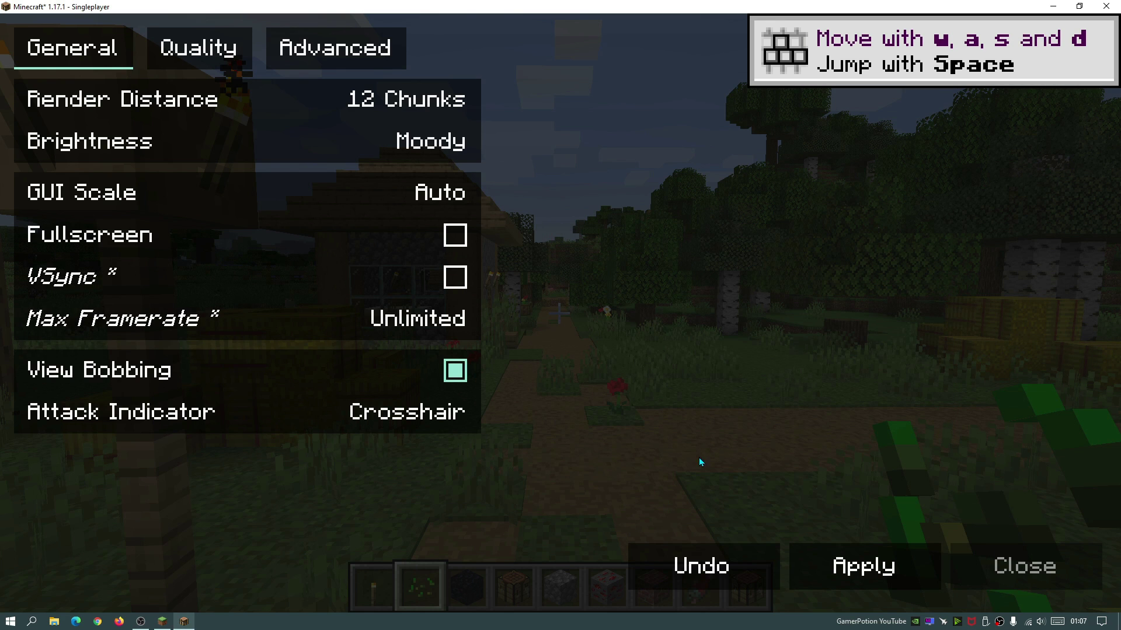
pyautogui.click(900, 576)
pyautogui.click(990, 567)
# Return to the game world and show the performance overlay to check the framerate
pyautogui.press('Escape')
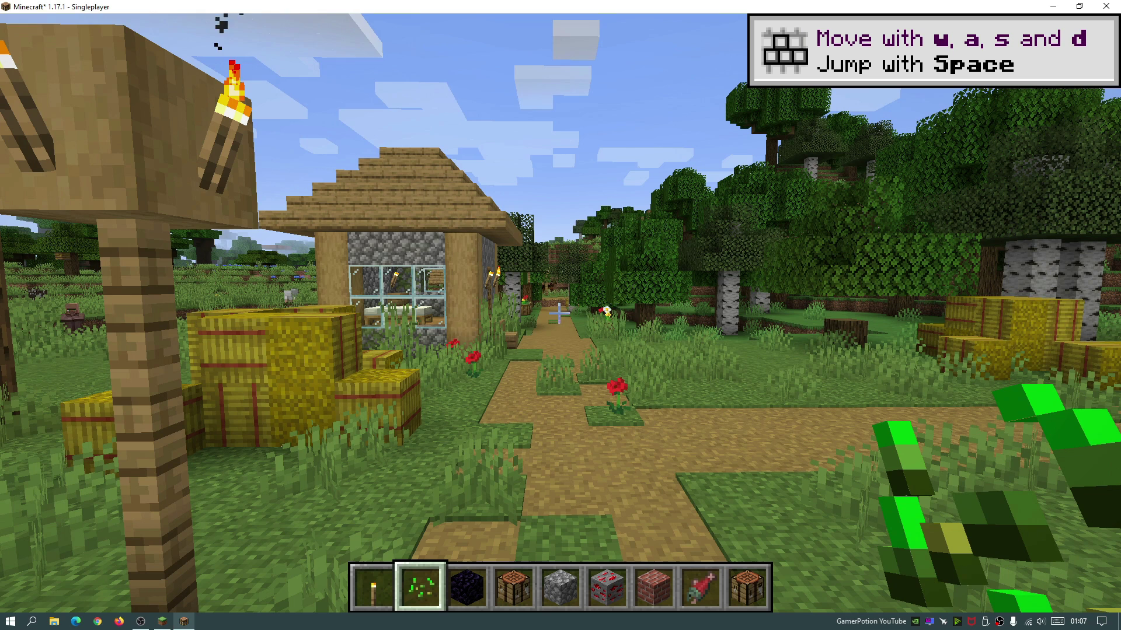
pyautogui.press('F12')
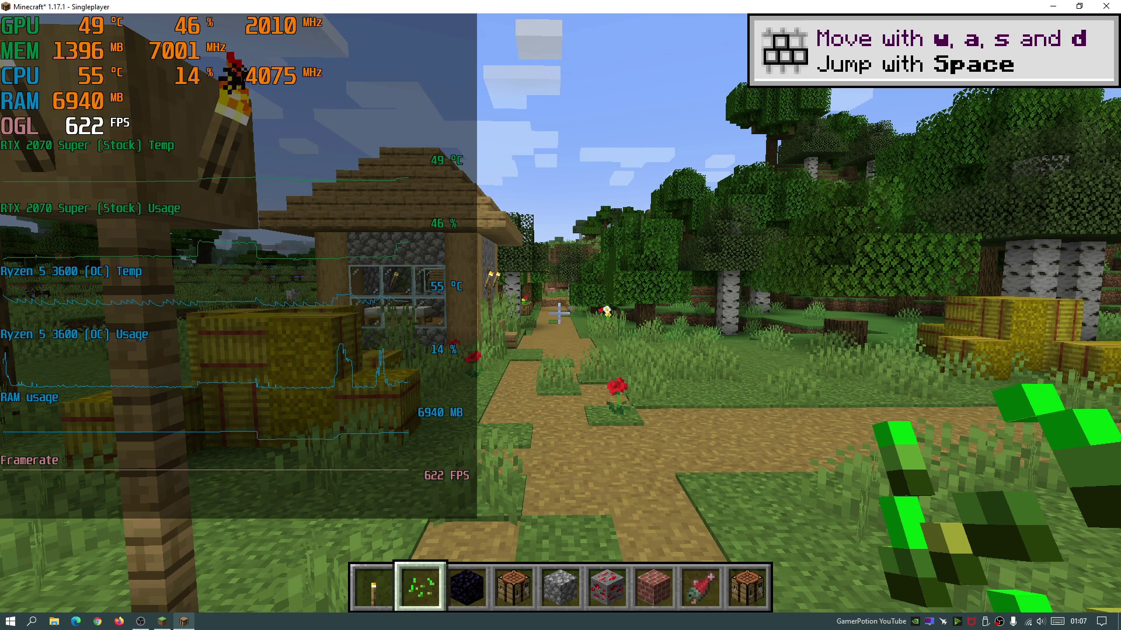
# Reopen the video settings and set Render Distance to 6 Chunks, keeping Max Framerate at Unlimited
pyautogui.press('Escape')
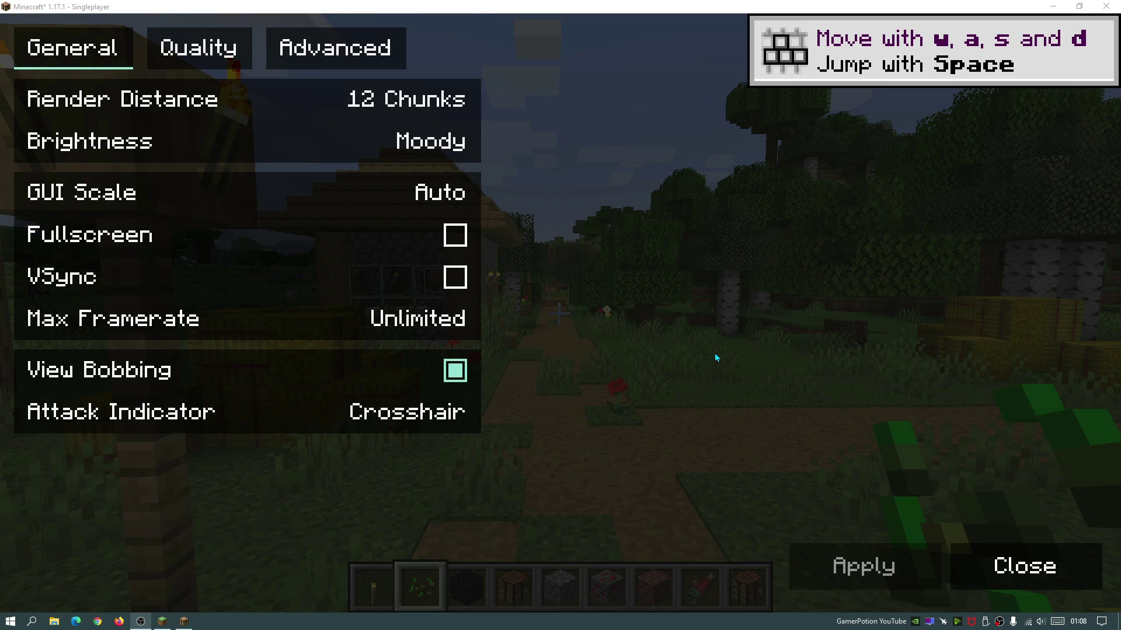
pyautogui.moveTo(337, 111)
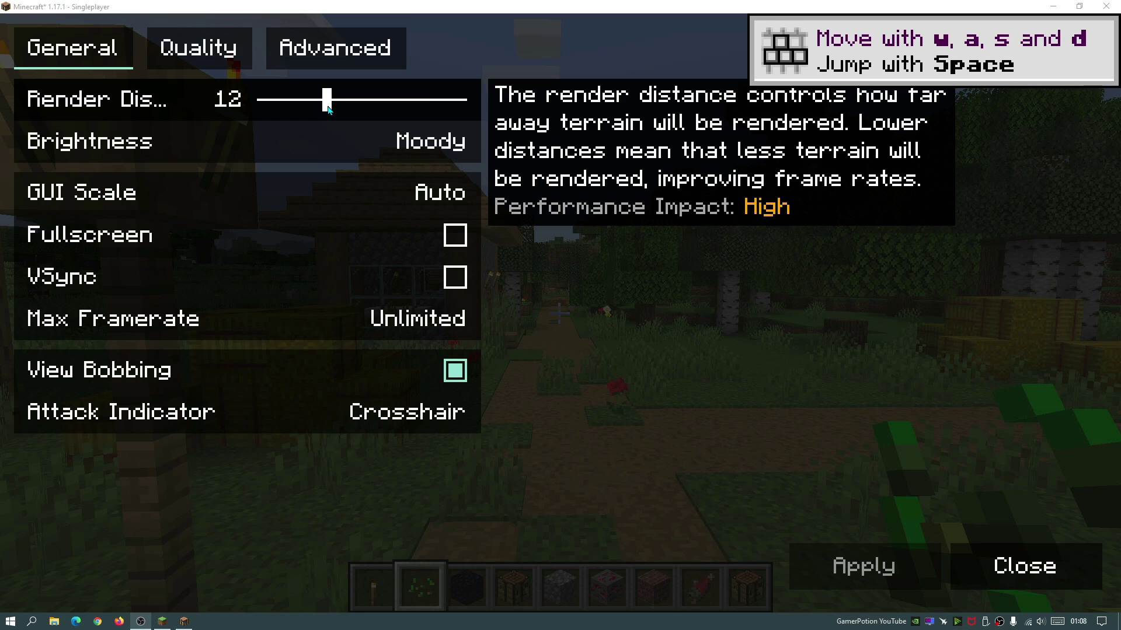
pyautogui.click(326, 106)
pyautogui.moveTo(326, 107); pyautogui.dragTo(298, 107)
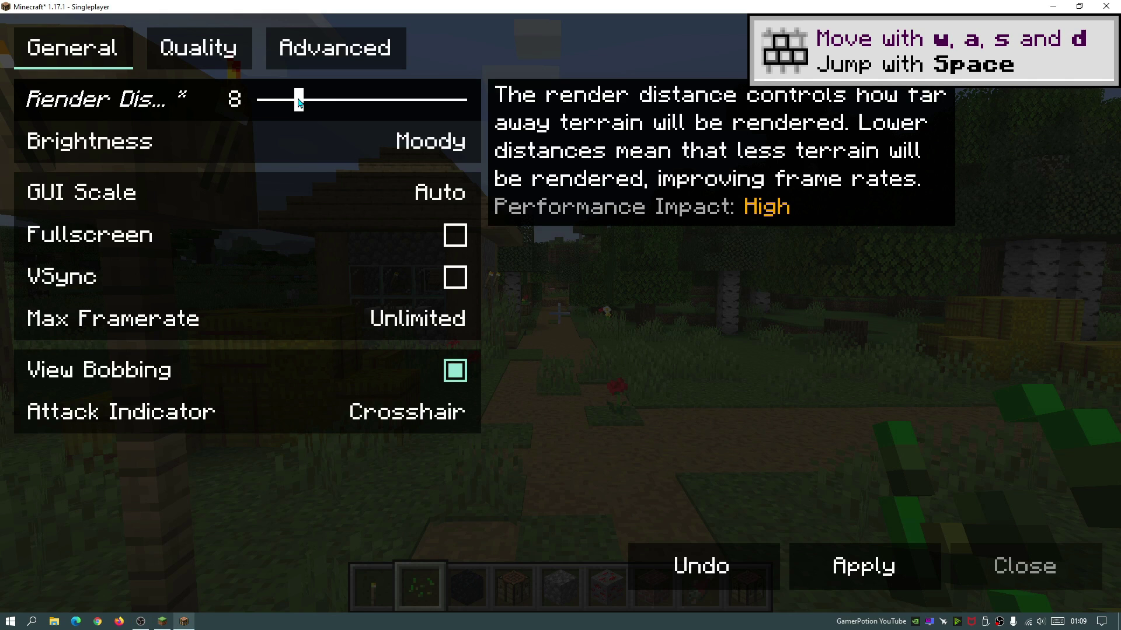
pyautogui.moveTo(298, 104)
pyautogui.mouseDown()
pyautogui.moveTo(253, 107)
pyautogui.moveTo(286, 105)
pyautogui.mouseUp()
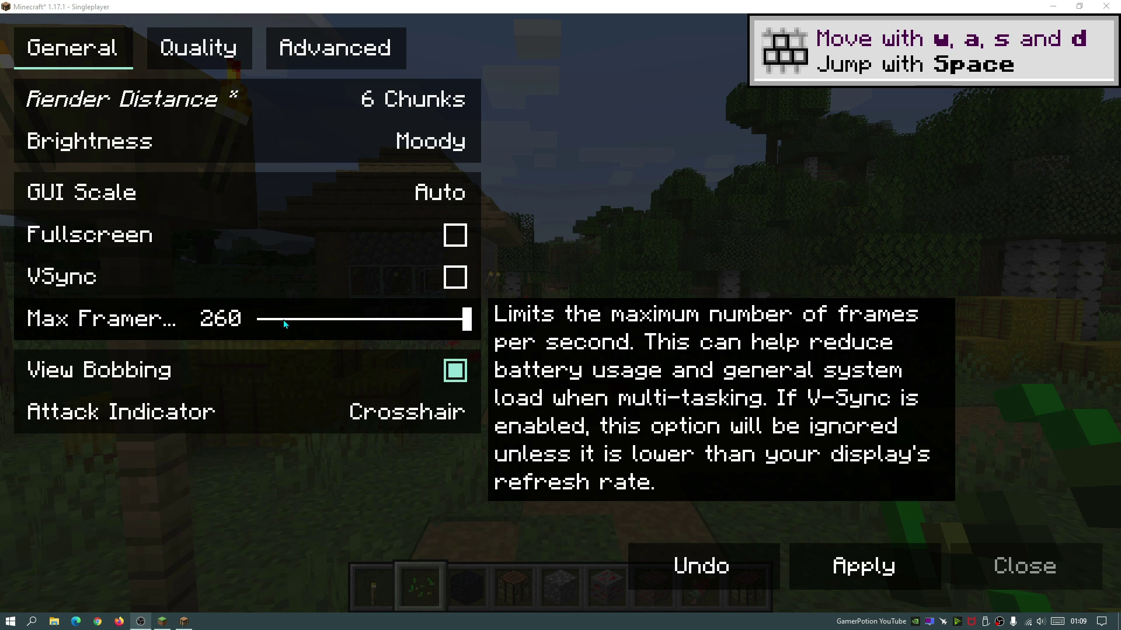
pyautogui.moveTo(461, 329); pyautogui.dragTo(518, 320)
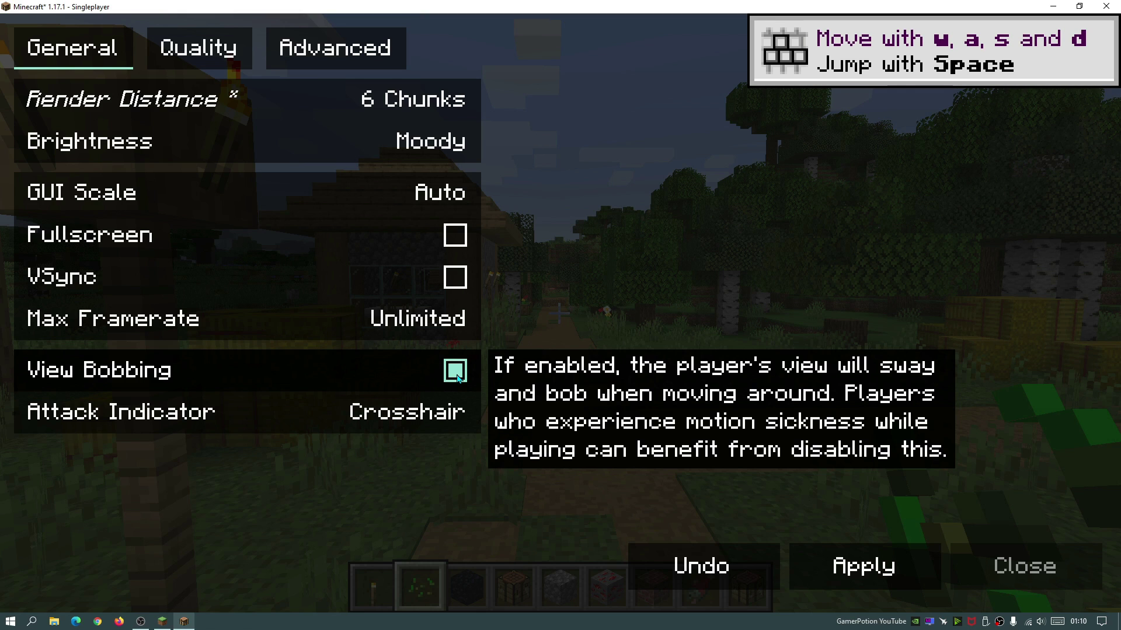
pyautogui.hotkey('alt', 'Tab')
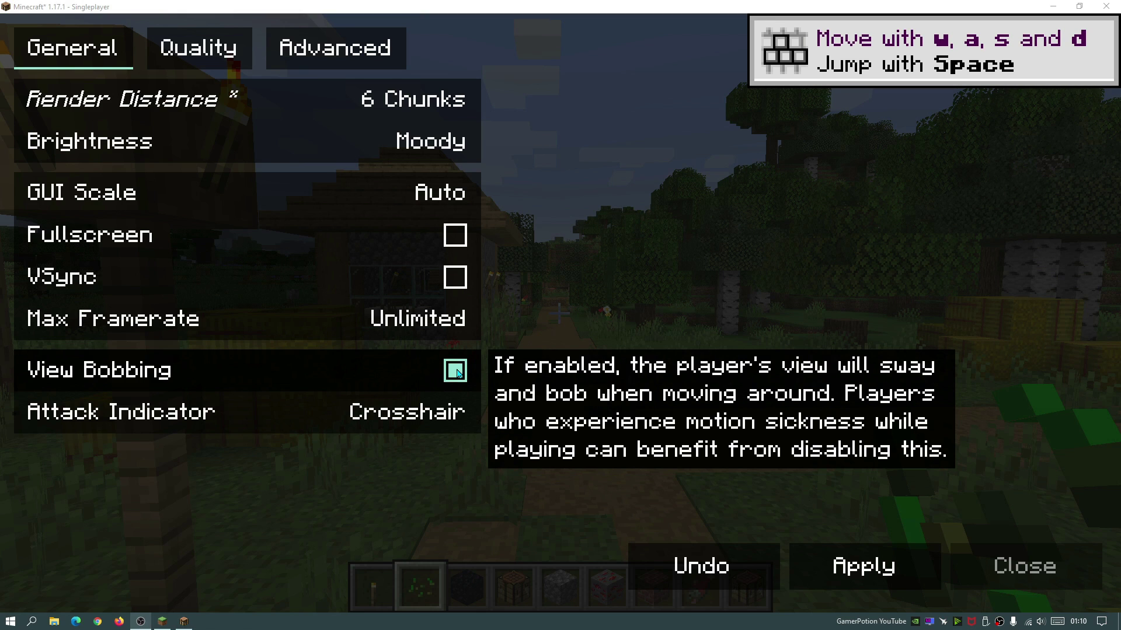
# Set the Graphics option in the Quality settings to Fast
pyautogui.click(223, 49)
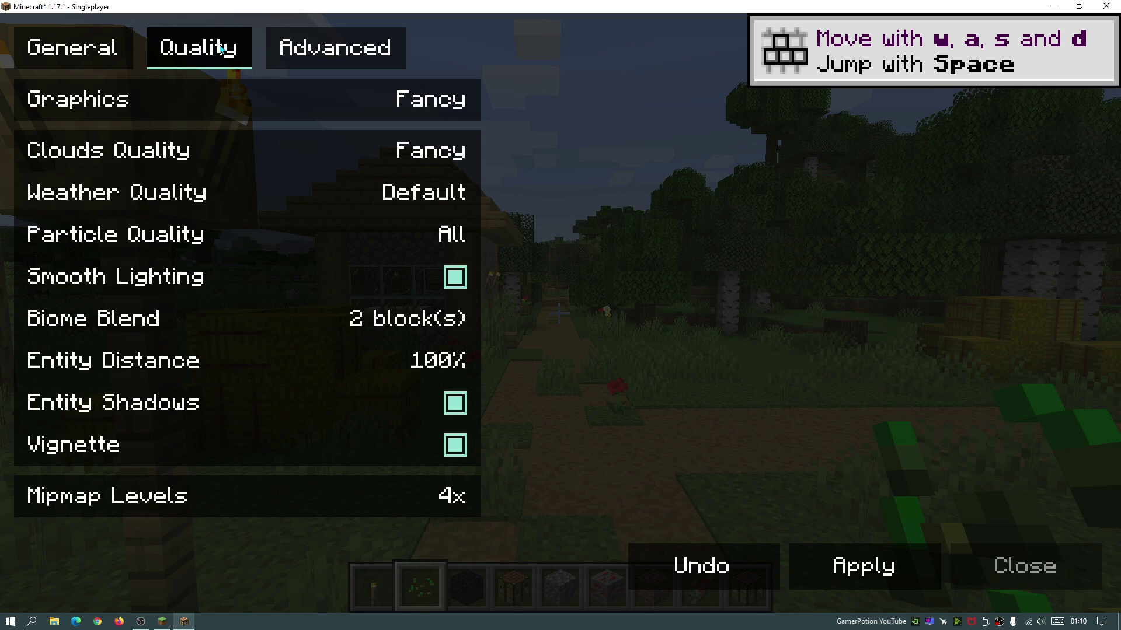
pyautogui.moveTo(342, 115)
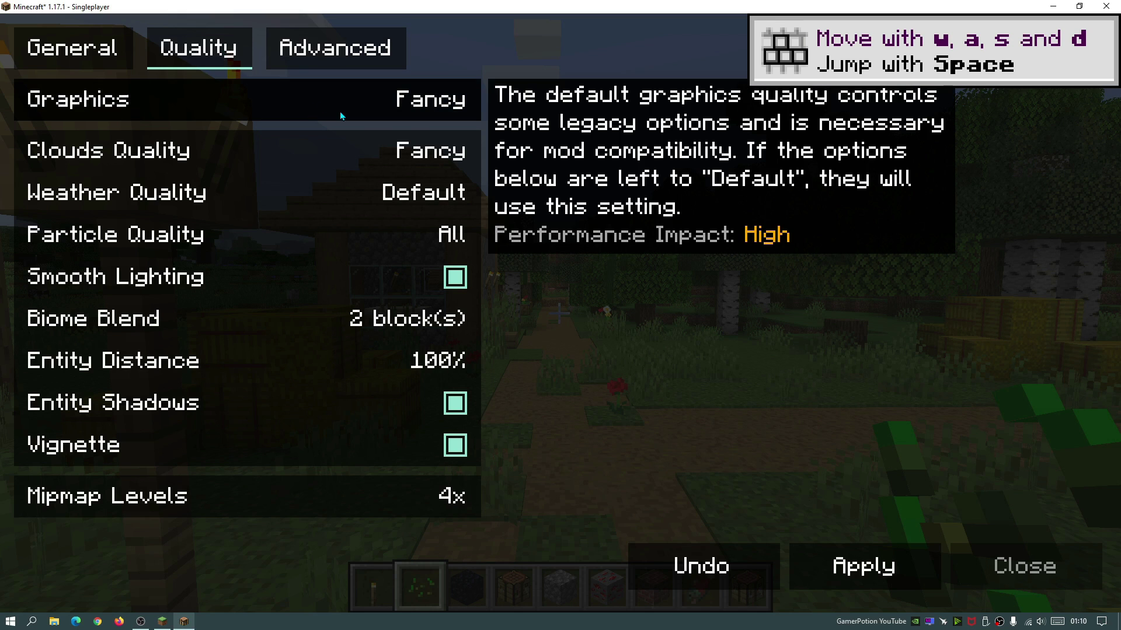
pyautogui.click(429, 107)
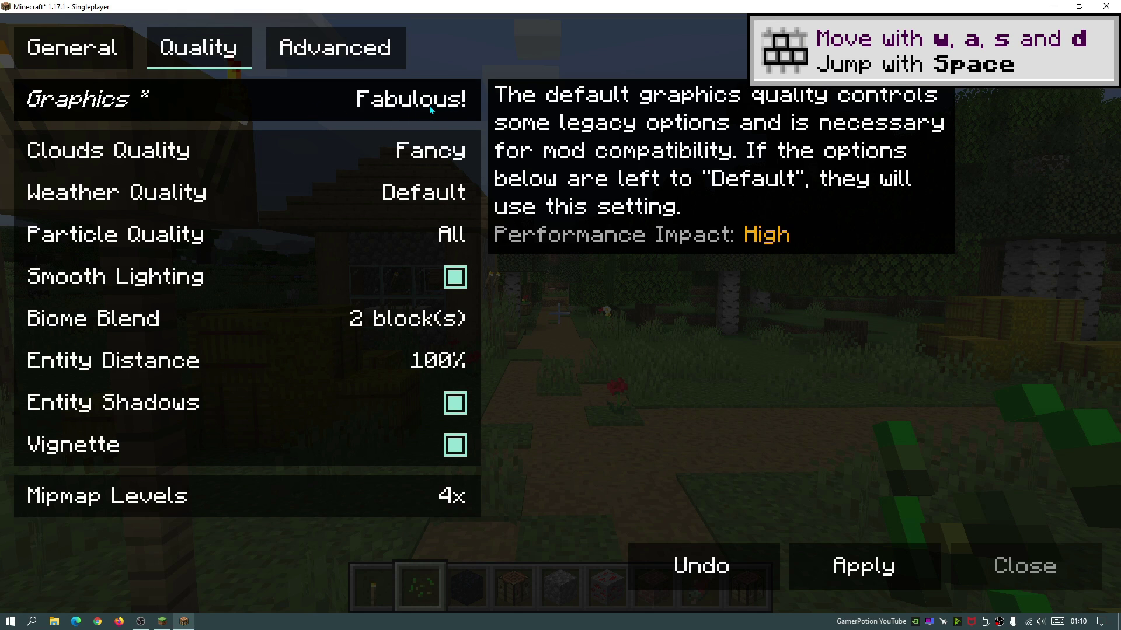
pyautogui.click(429, 107)
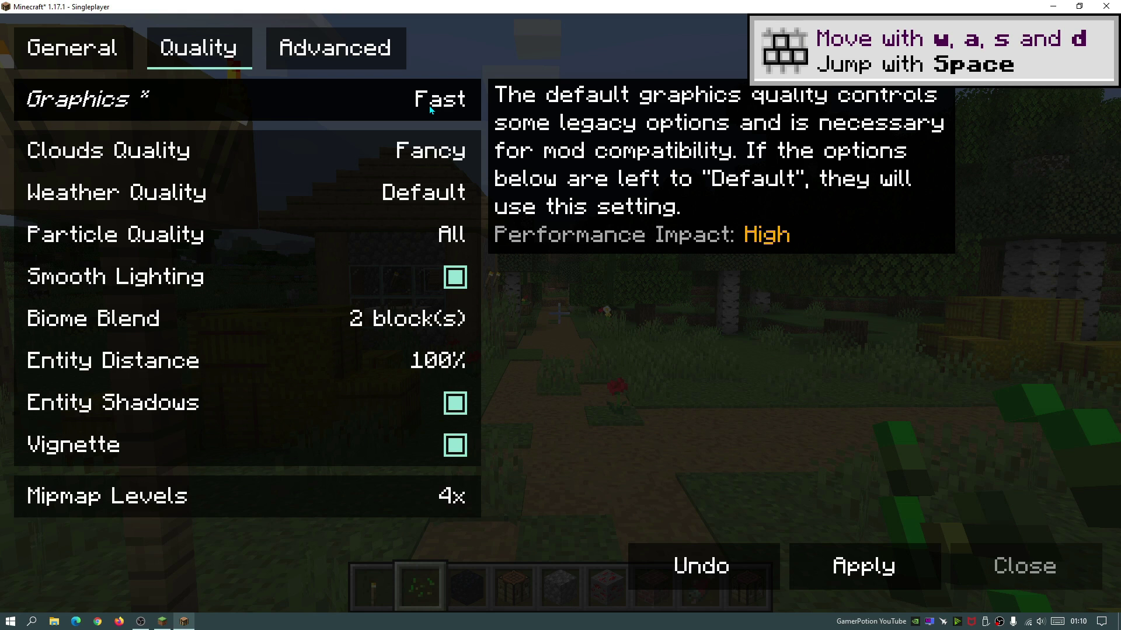
# Set Clouds Quality to OFF and Weather Quality to Fast
pyautogui.click(409, 157)
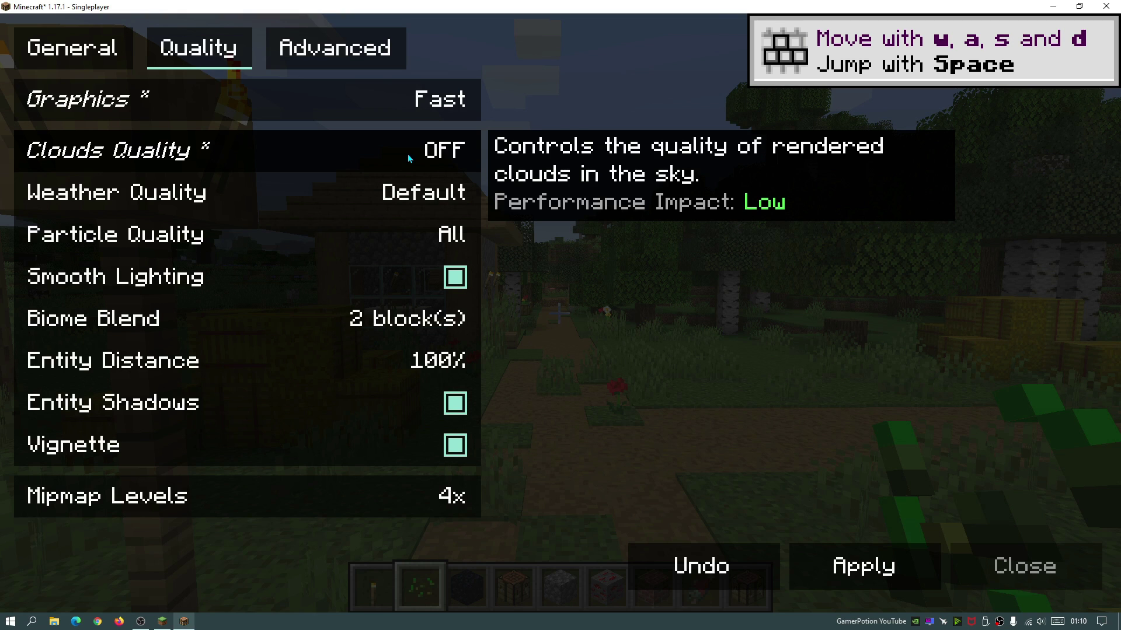
pyautogui.click(409, 157)
pyautogui.click(409, 158)
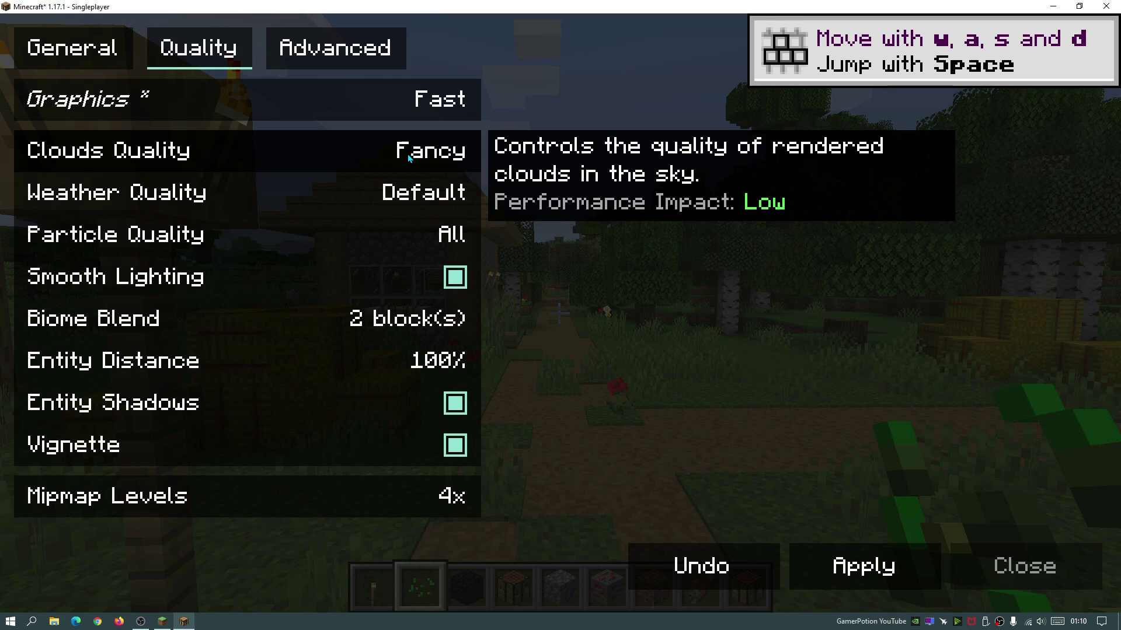
pyautogui.click(409, 158)
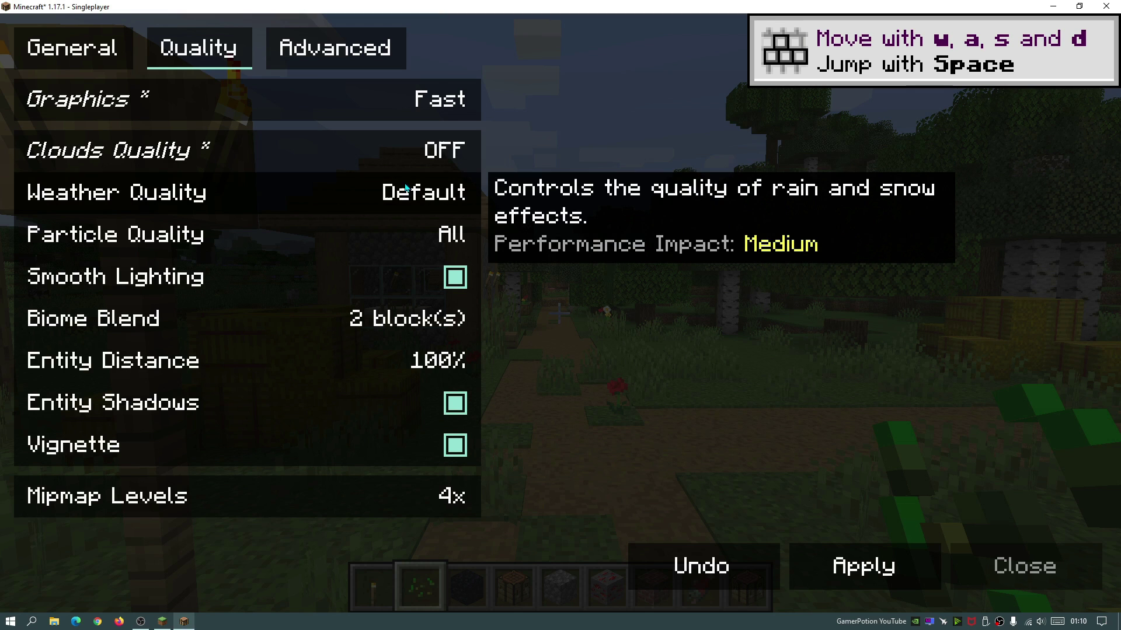
pyautogui.click(406, 191)
pyautogui.click(407, 190)
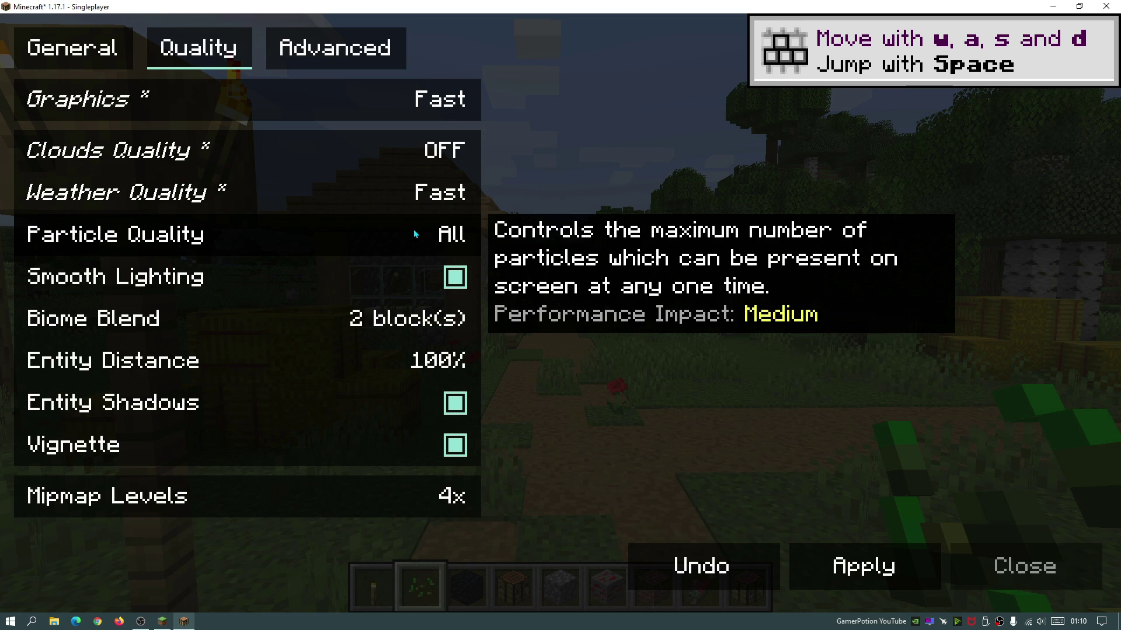
# Set Particle Quality to Minimal and disable Smooth Lighting
pyautogui.click(415, 234)
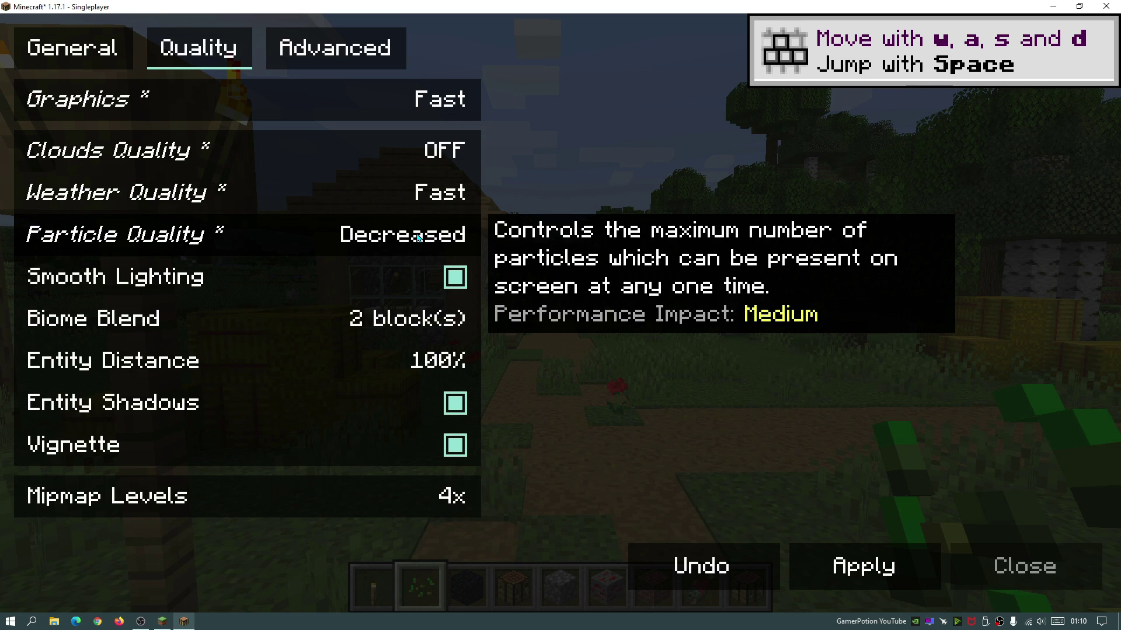
pyautogui.click(417, 236)
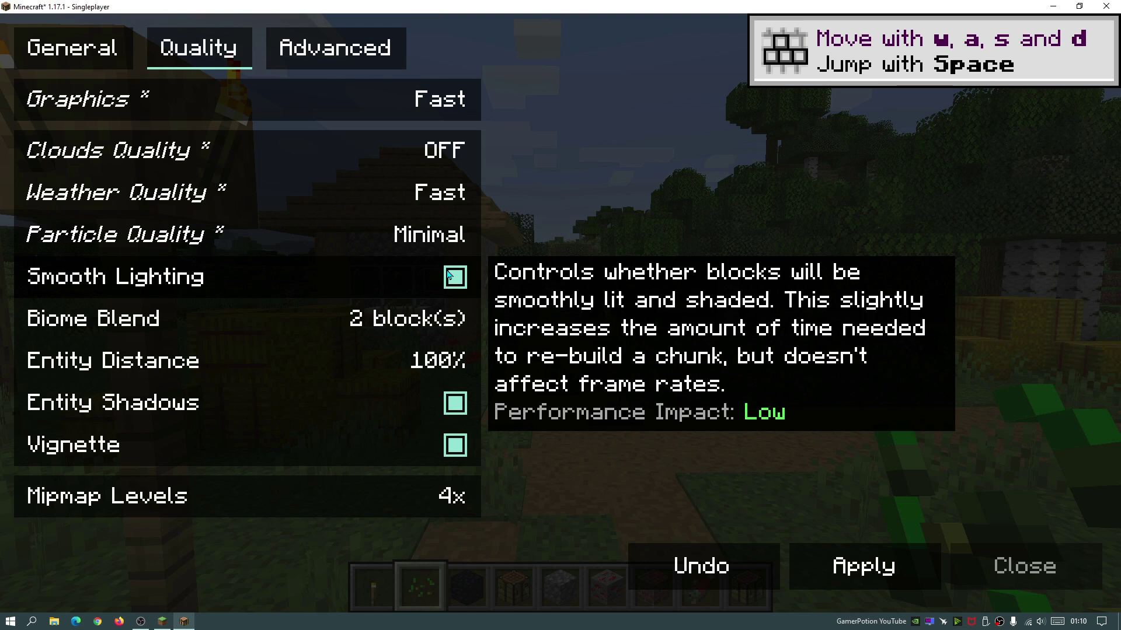
pyautogui.click(455, 278)
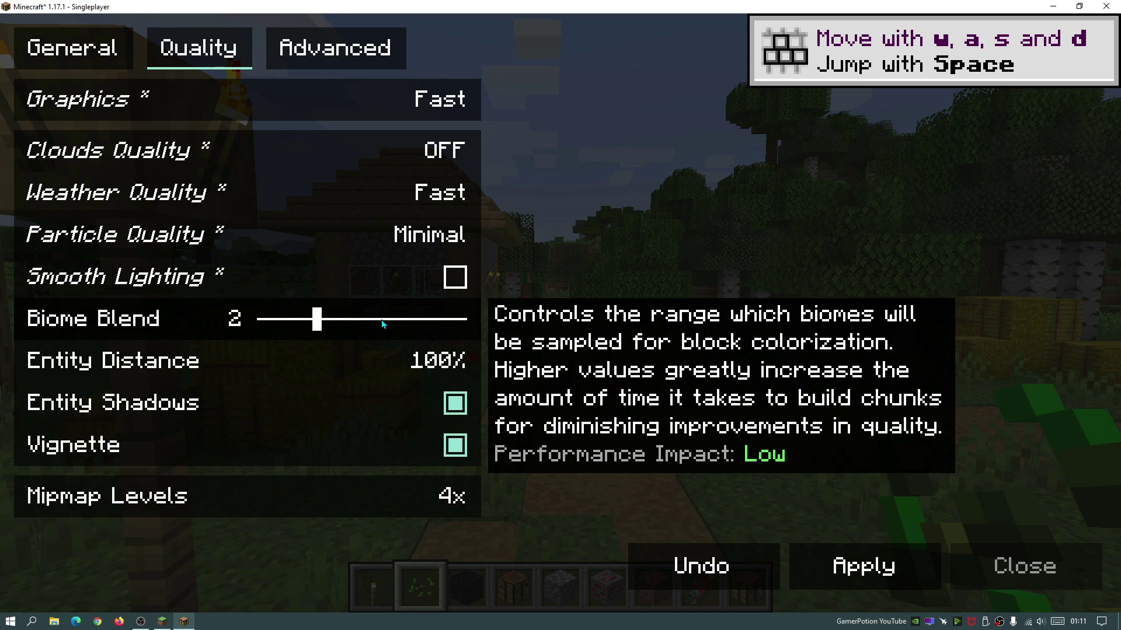
# Set Biome Blend to None and Entity Distance to 50%
pyautogui.moveTo(315, 323); pyautogui.dragTo(265, 324)
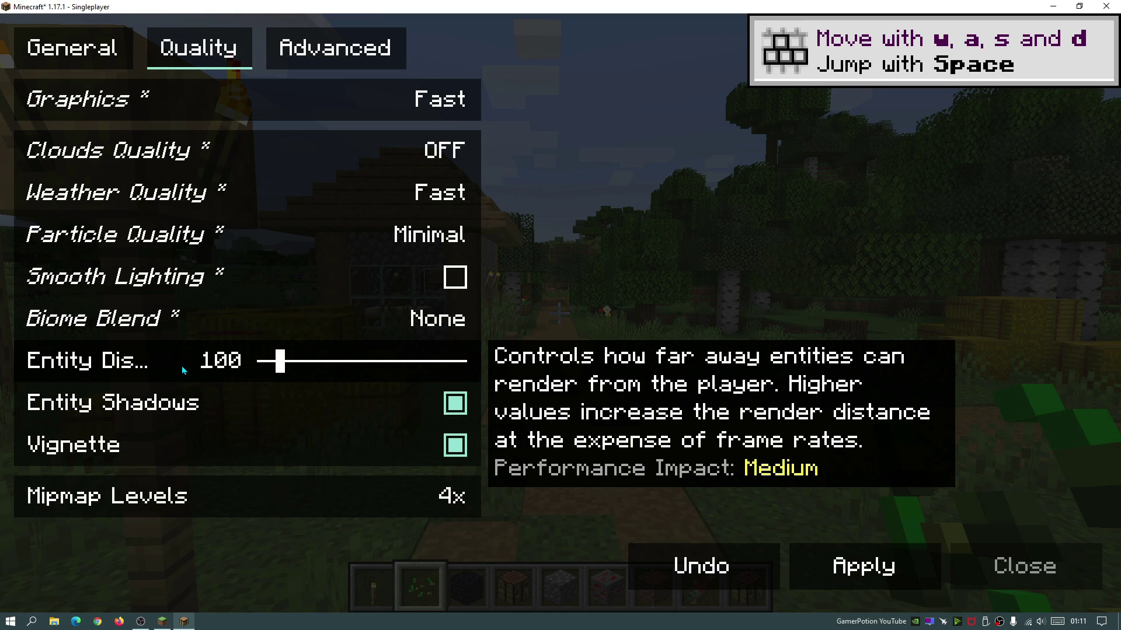
pyautogui.moveTo(280, 362); pyautogui.dragTo(244, 368)
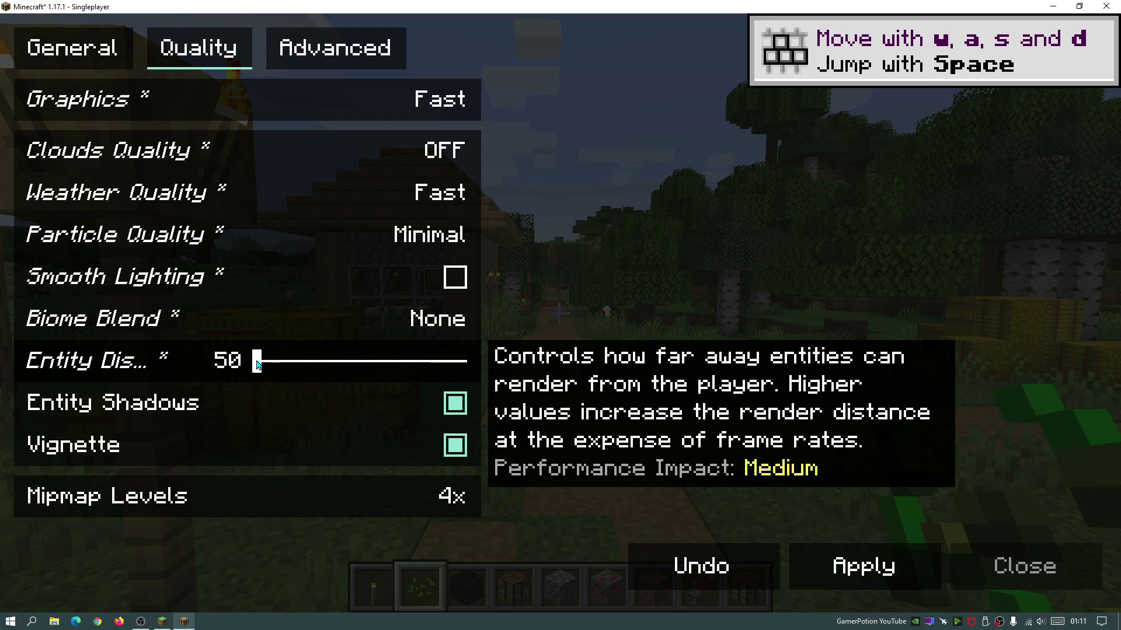
pyautogui.click(314, 361)
pyautogui.moveTo(301, 367); pyautogui.dragTo(257, 367)
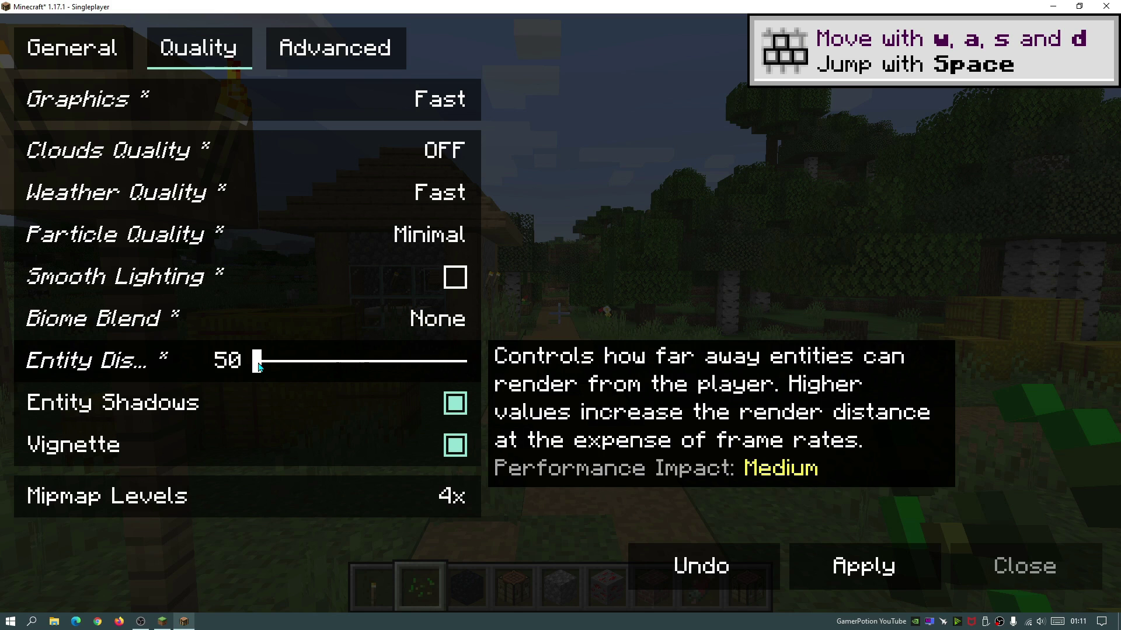
# Disable Entity Shadows and Vignette, and set Mipmap Levels to 0x
pyautogui.moveTo(156, 404)
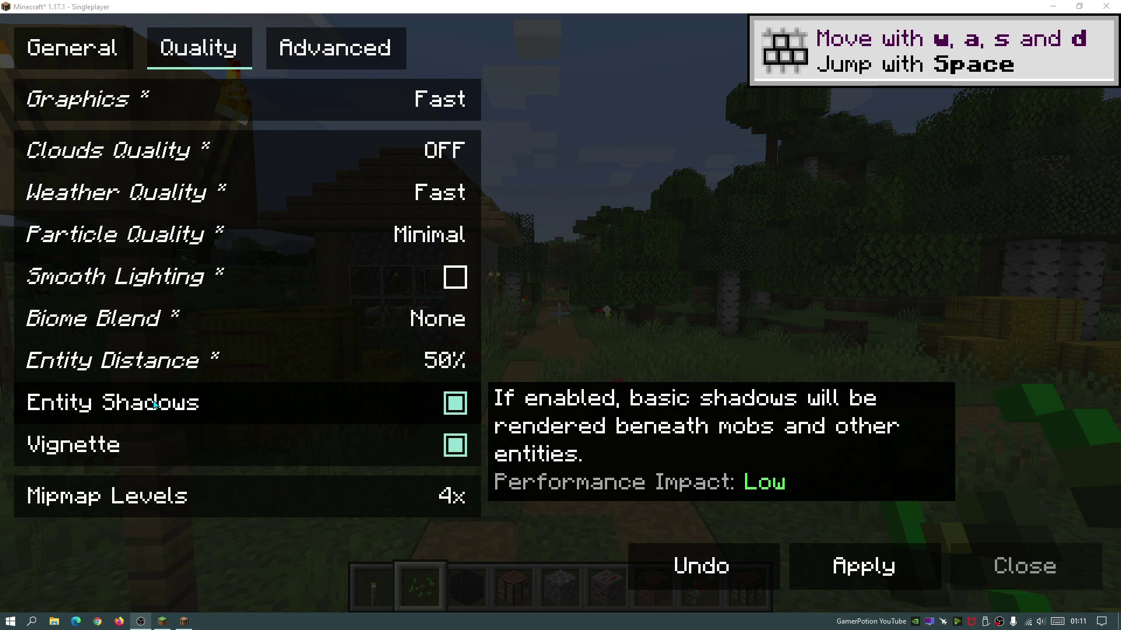
pyautogui.click(465, 404)
pyautogui.moveTo(326, 443)
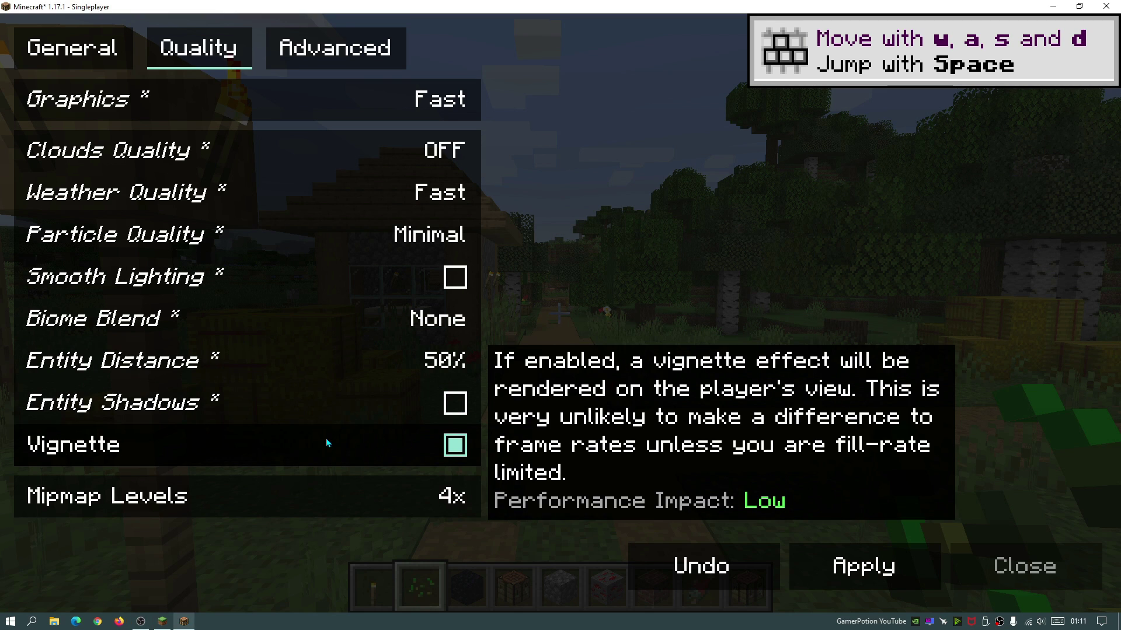
pyautogui.click(458, 450)
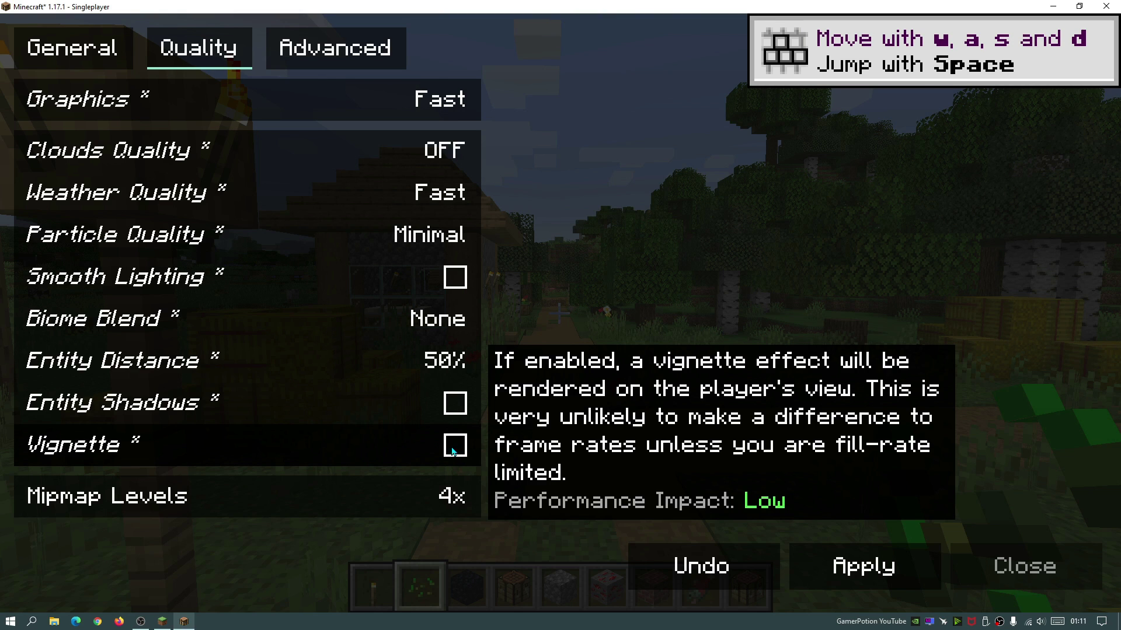
pyautogui.moveTo(396, 498)
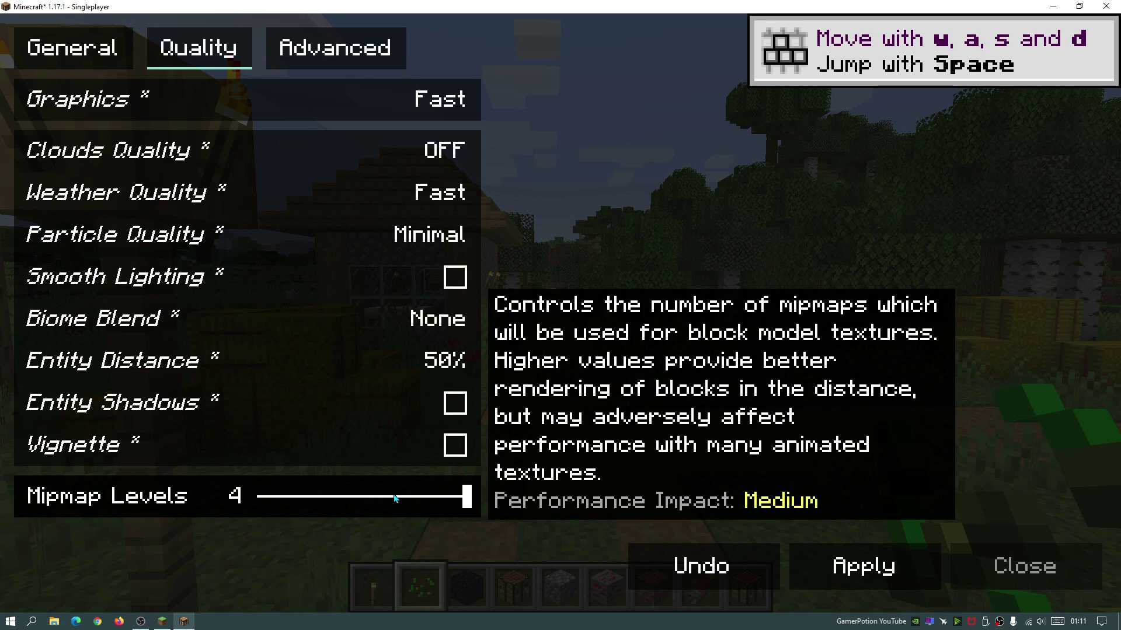
pyautogui.moveTo(467, 498); pyautogui.dragTo(243, 496)
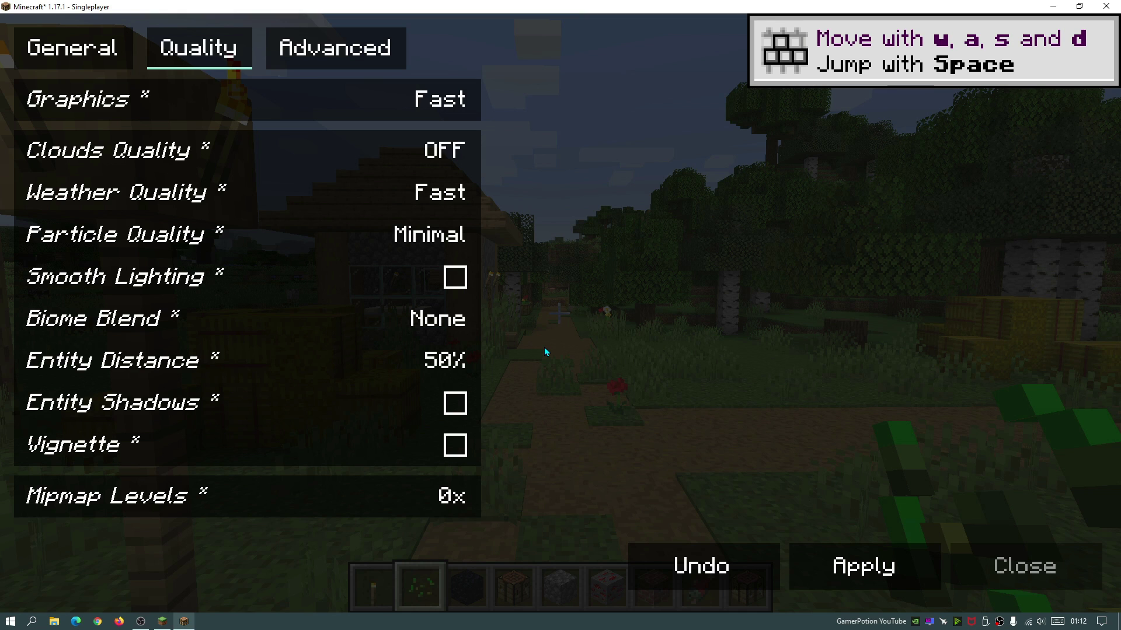
# Open the Advanced video settings and review the options, including the Use Persistent Mapping description
pyautogui.click(329, 57)
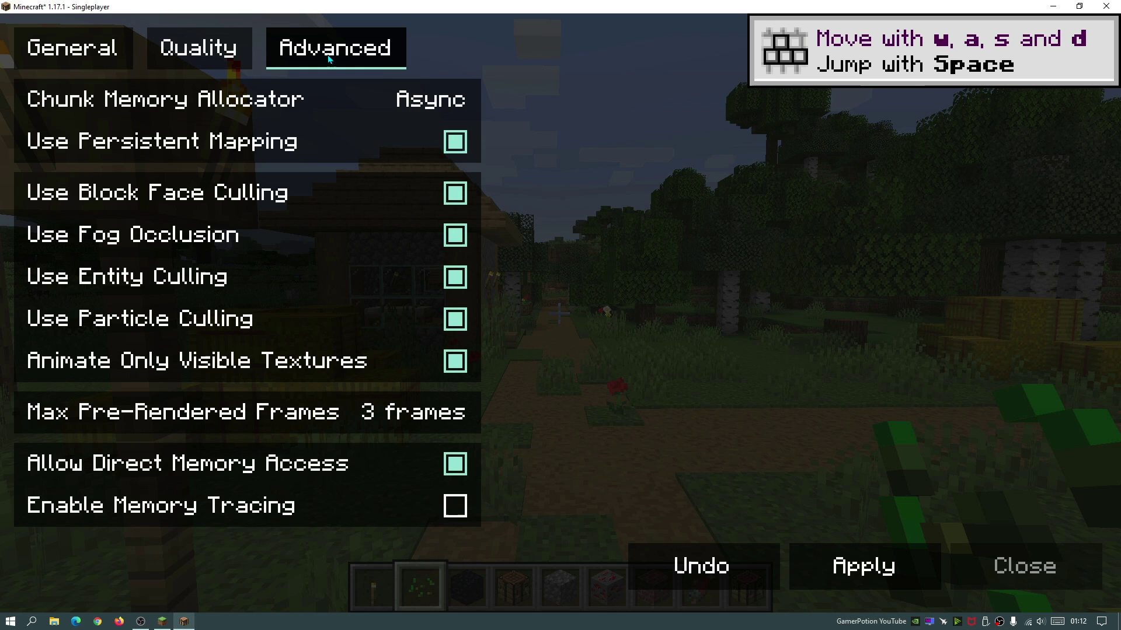
pyautogui.moveTo(471, 380)
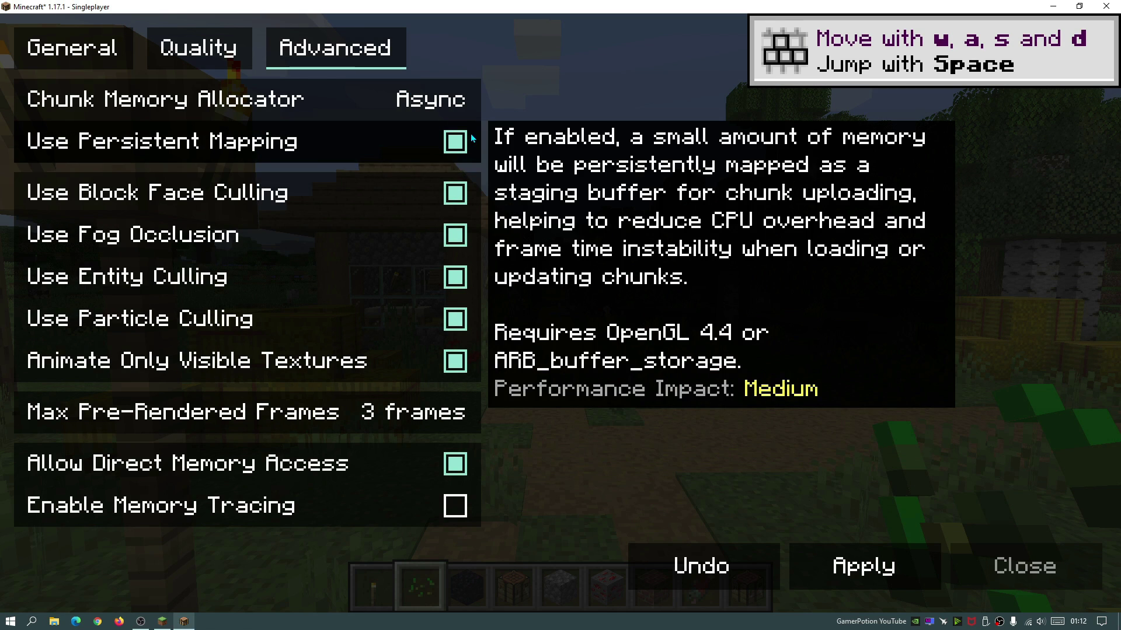
pyautogui.hotkey('alt', 'Tab')
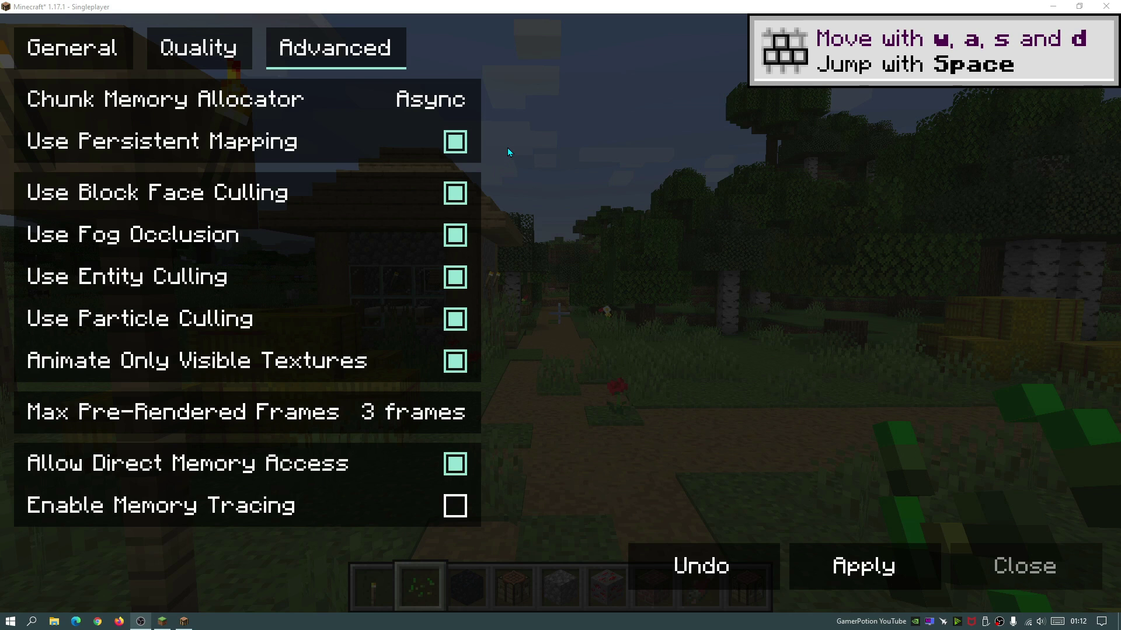
# Examine the descriptions of the Advanced options, including Chunk Memory Allocator, Max Pre-Rendered Frames, Allow Direct Memory Access and Use Particle Culling
pyautogui.moveTo(419, 96)
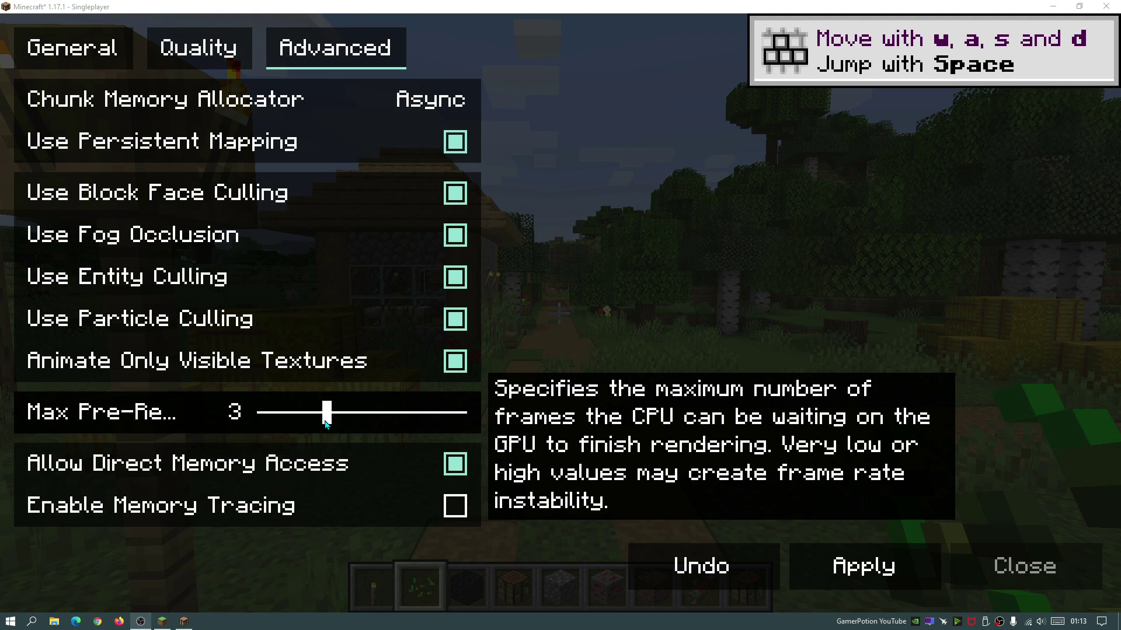
pyautogui.moveTo(326, 421)
pyautogui.mouseDown()
pyautogui.moveTo(443, 421)
pyautogui.moveTo(257, 418)
pyautogui.moveTo(325, 418)
pyautogui.mouseUp()
pyautogui.moveTo(418, 421)
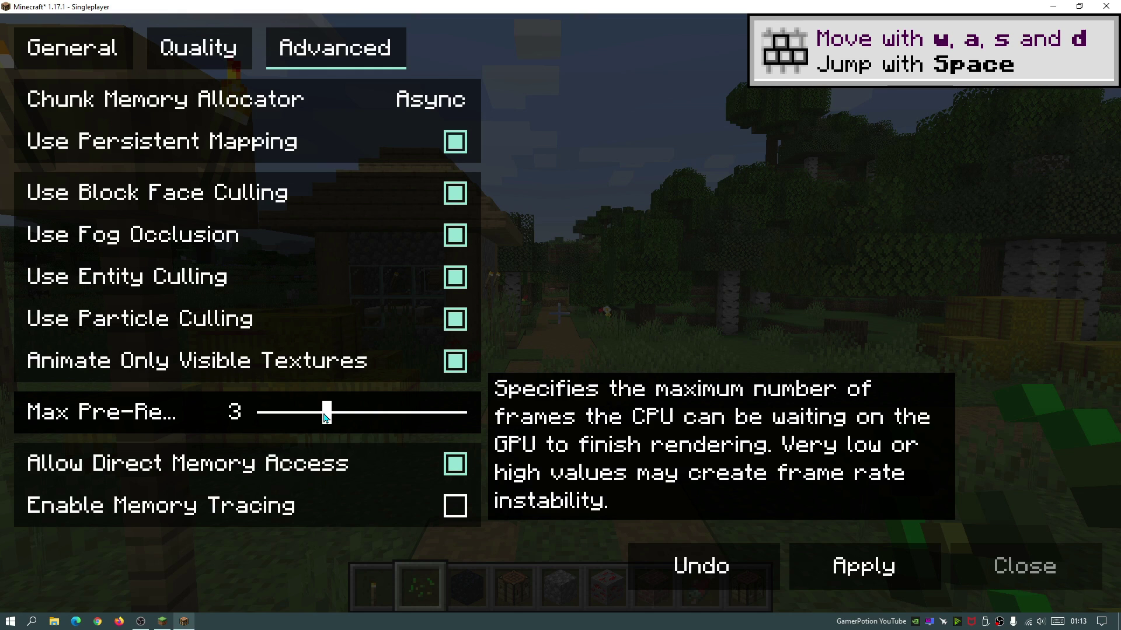
pyautogui.hotkey('alt', 'Tab')
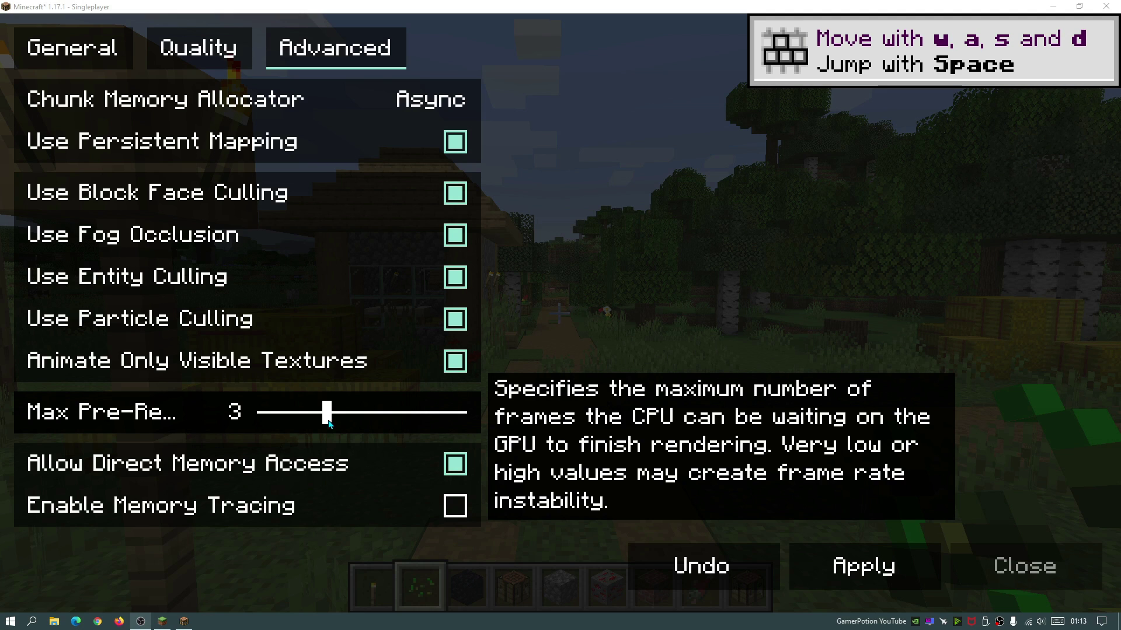
pyautogui.moveTo(199, 467)
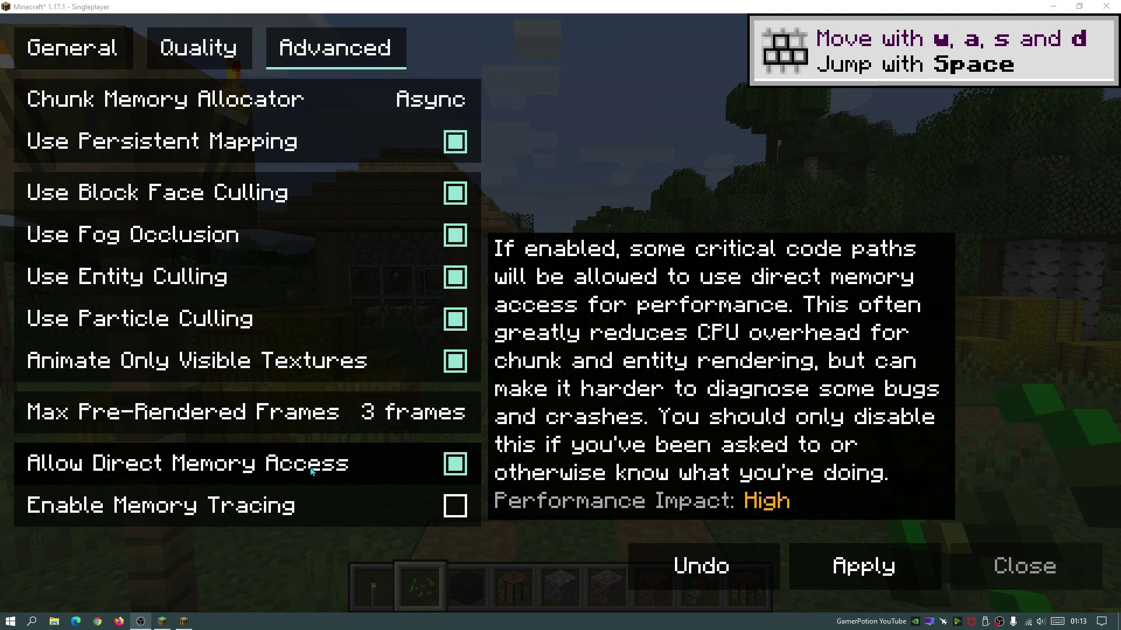
pyautogui.moveTo(185, 517)
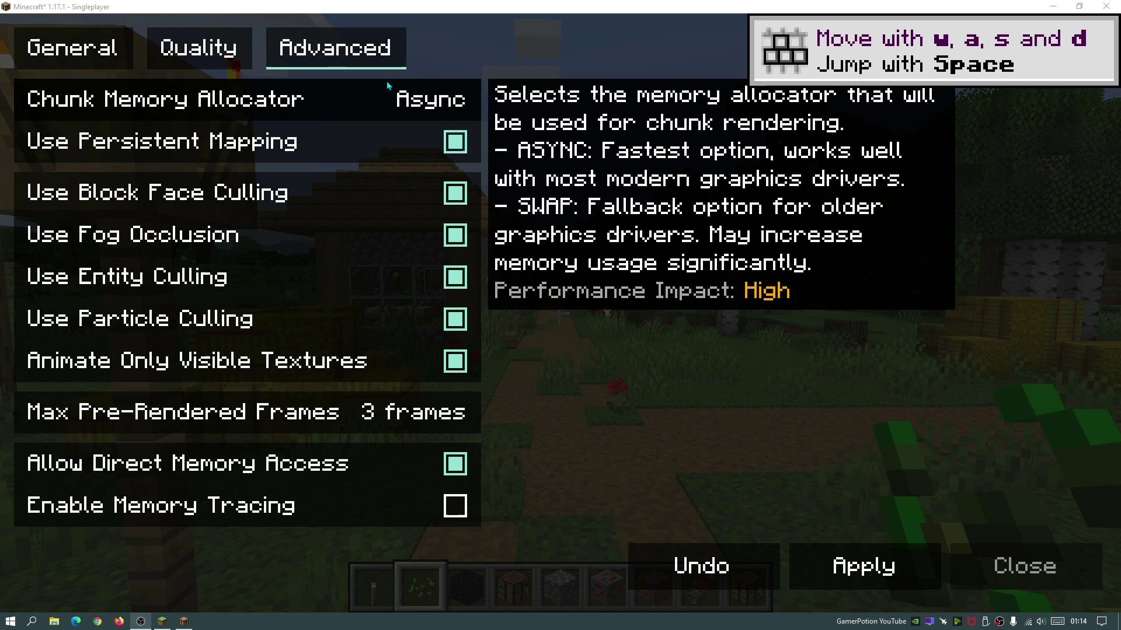
pyautogui.moveTo(439, 141)
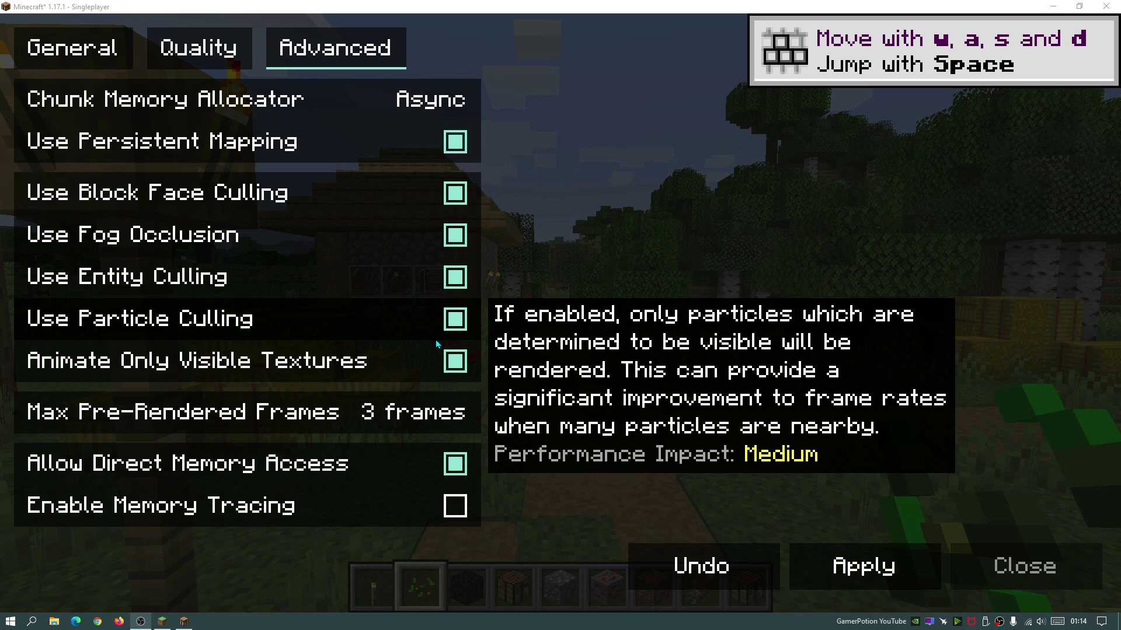
pyautogui.moveTo(384, 352)
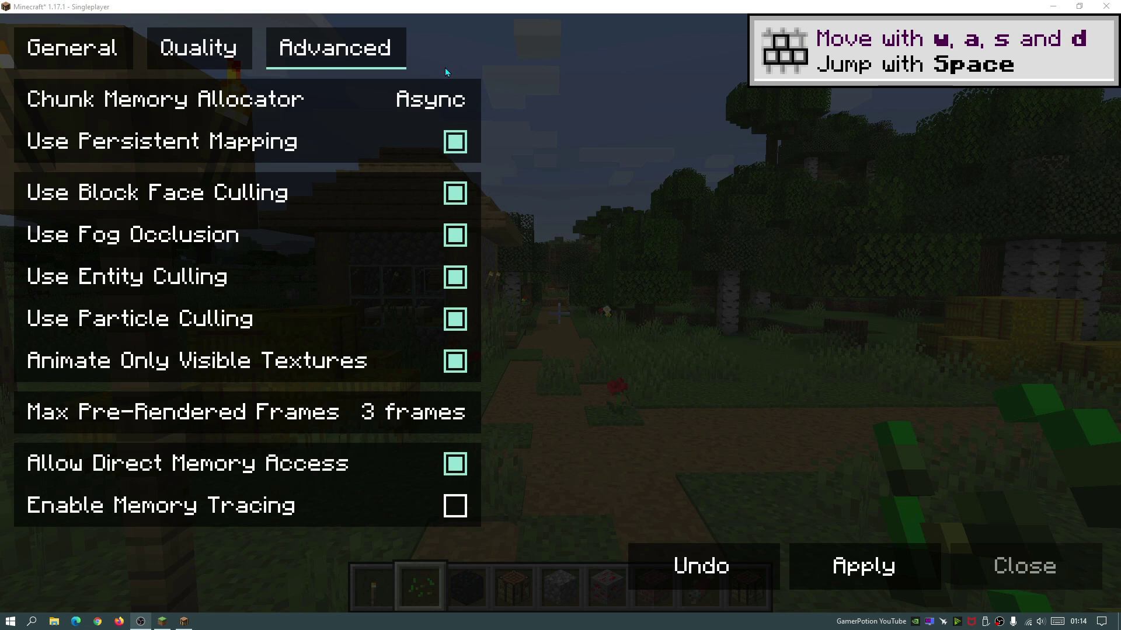
pyautogui.moveTo(404, 107)
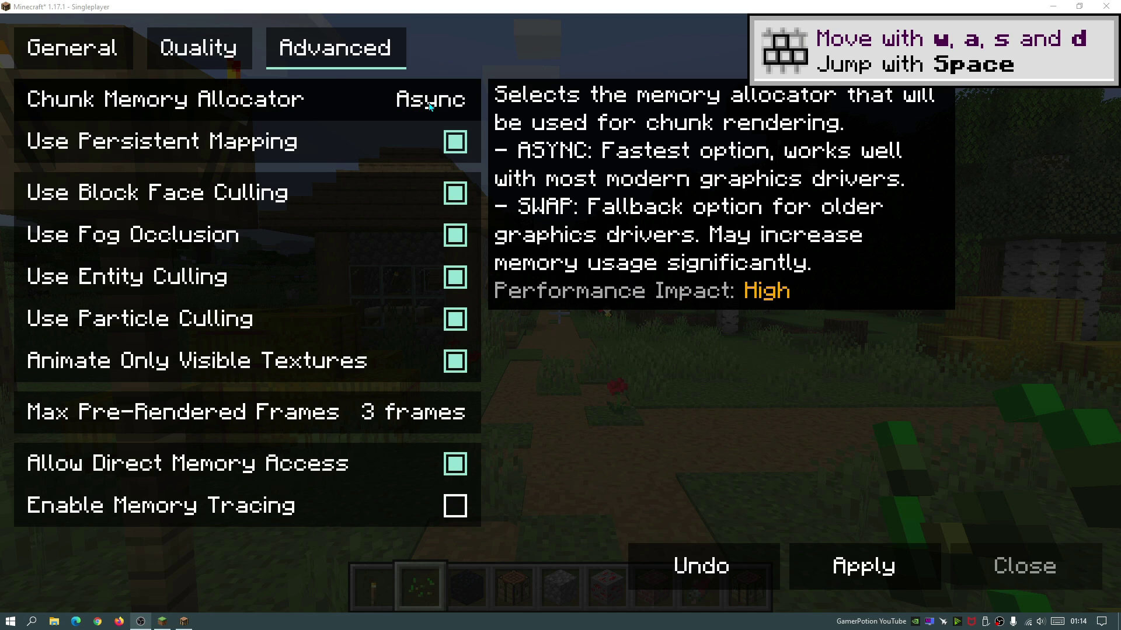
pyautogui.moveTo(294, 432)
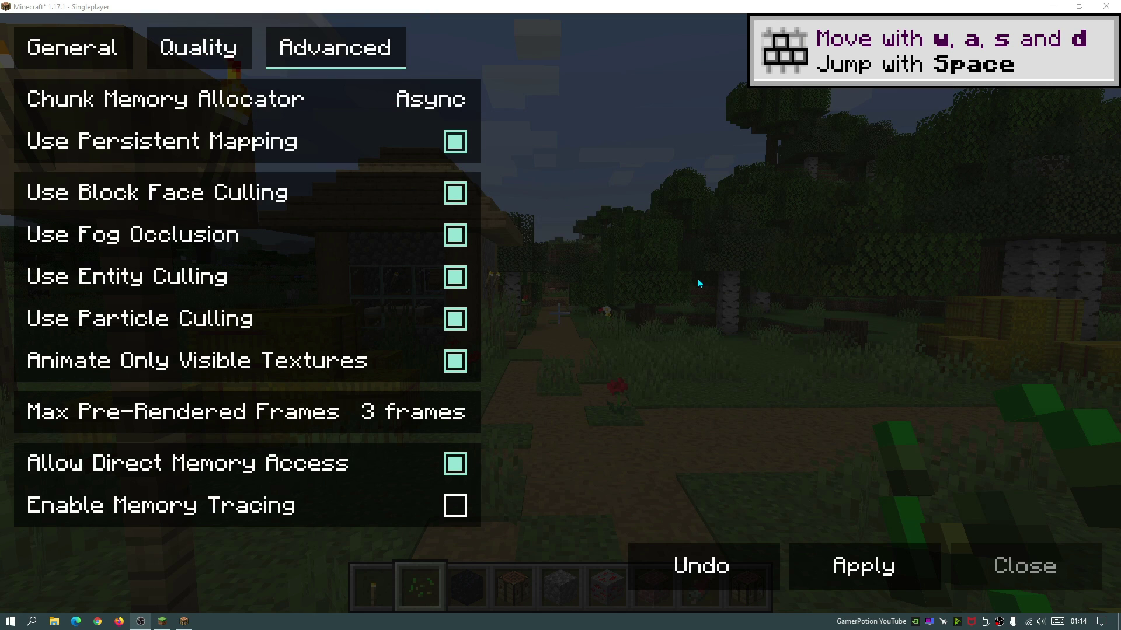
# Go back through the Quality and General settings and apply all pending video setting changes
pyautogui.click(223, 51)
pyautogui.click(77, 54)
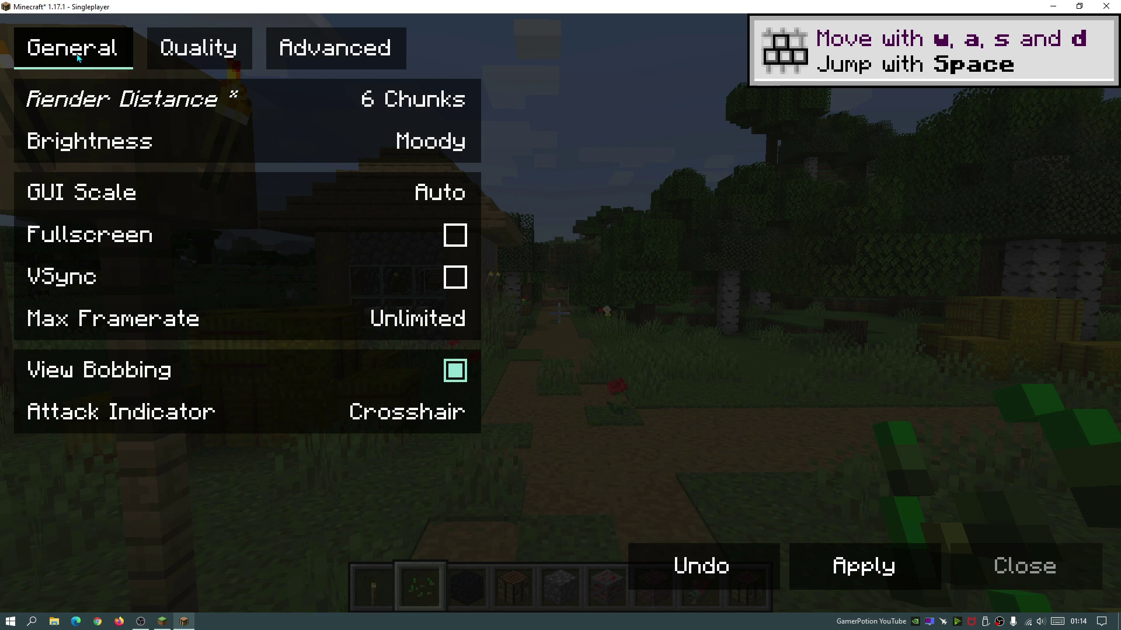
pyautogui.click(864, 565)
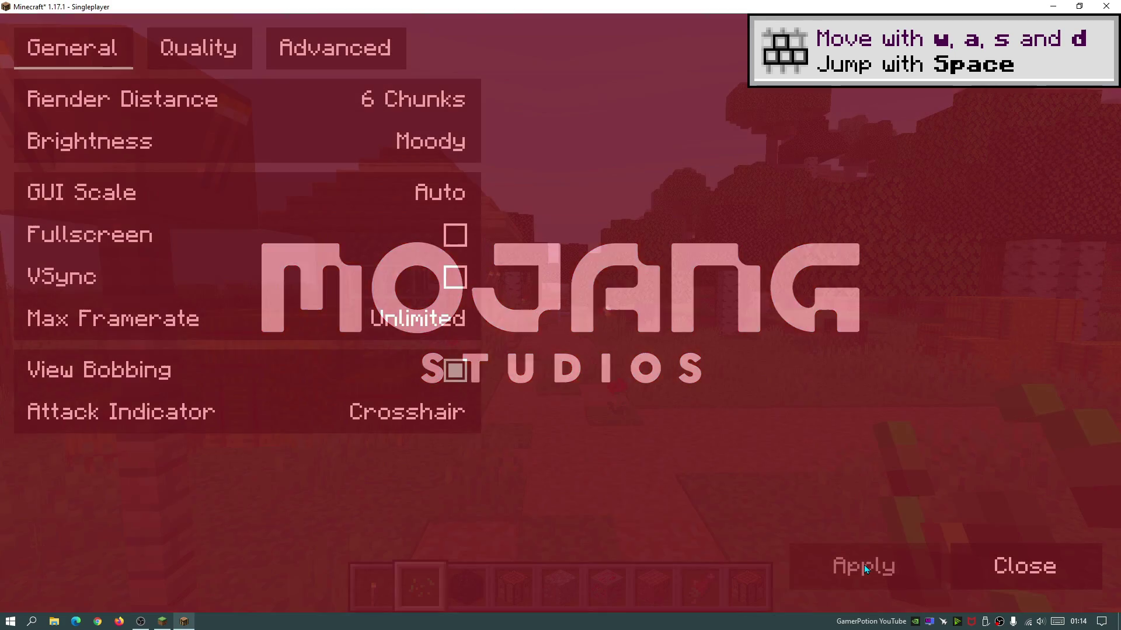
# Close the settings to return to the game world and display the performance overlay with the framerate
pyautogui.click(965, 555)
pyautogui.click(630, 525)
pyautogui.press('Escape')
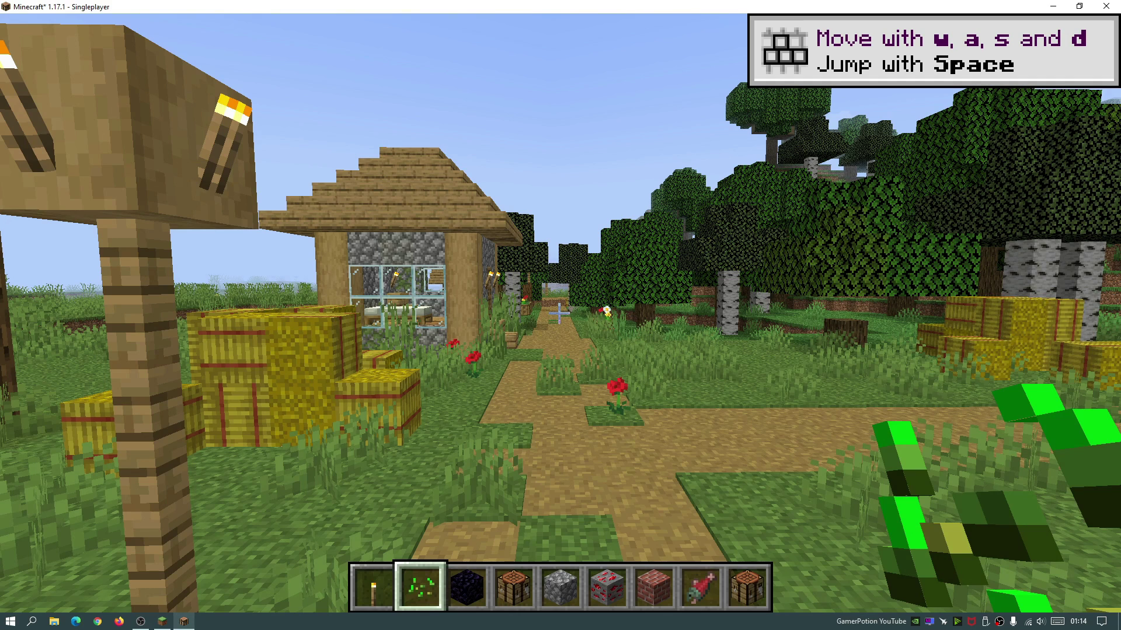
pyautogui.hotkey('ctrl', 'shift', 'o')
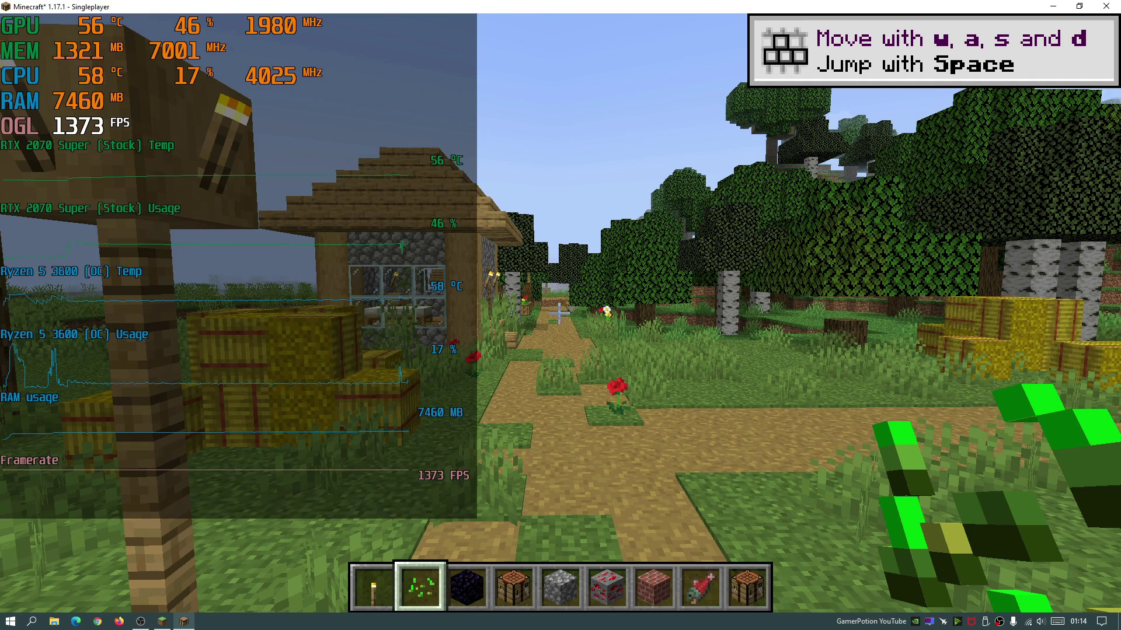